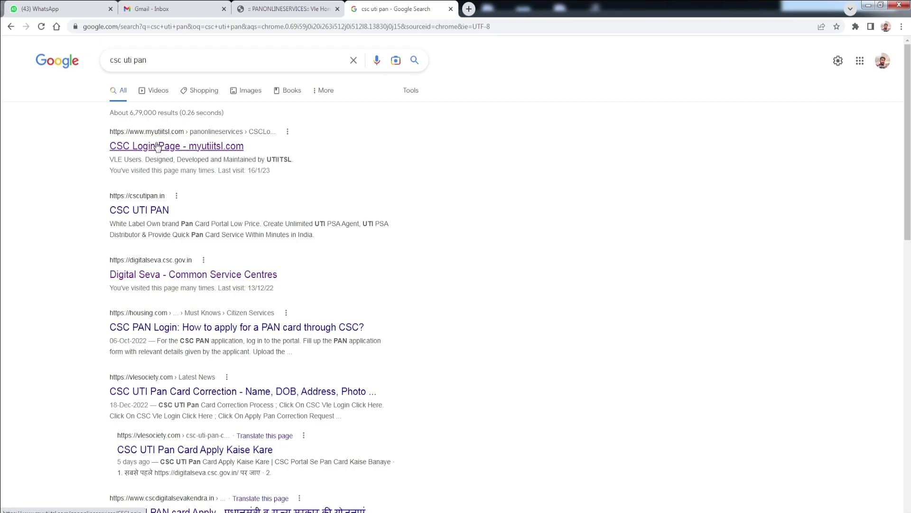
- Open the CSC login page result and switch to the logged-in VLE home with the Apply New PAN menu
{"action": "left_click", "coordinate": [185, 147]}
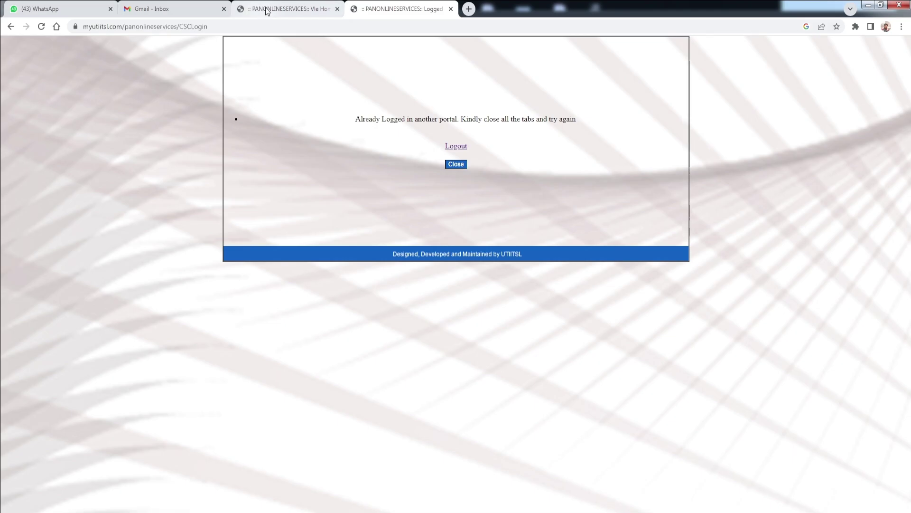
{"action": "left_click", "coordinate": [289, 8]}
{"action": "mouse_move", "coordinate": [362, 107]}
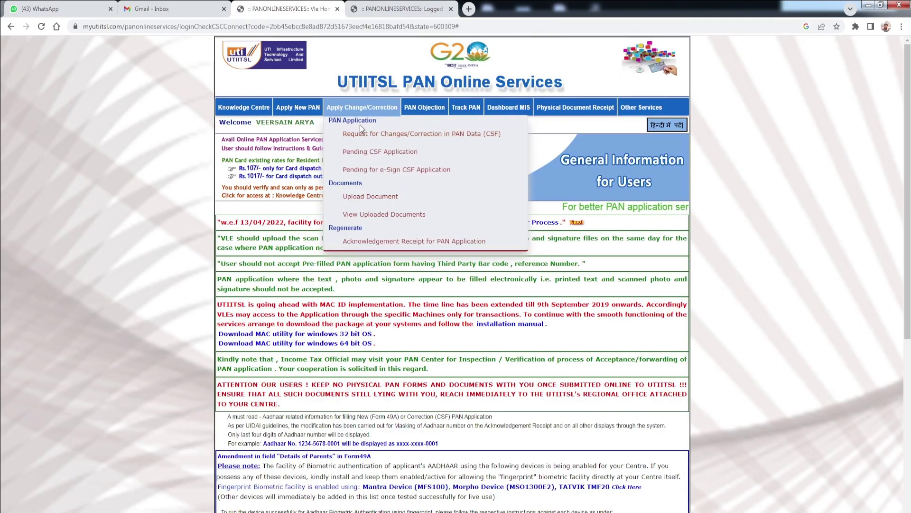
{"action": "mouse_move", "coordinate": [312, 118]}
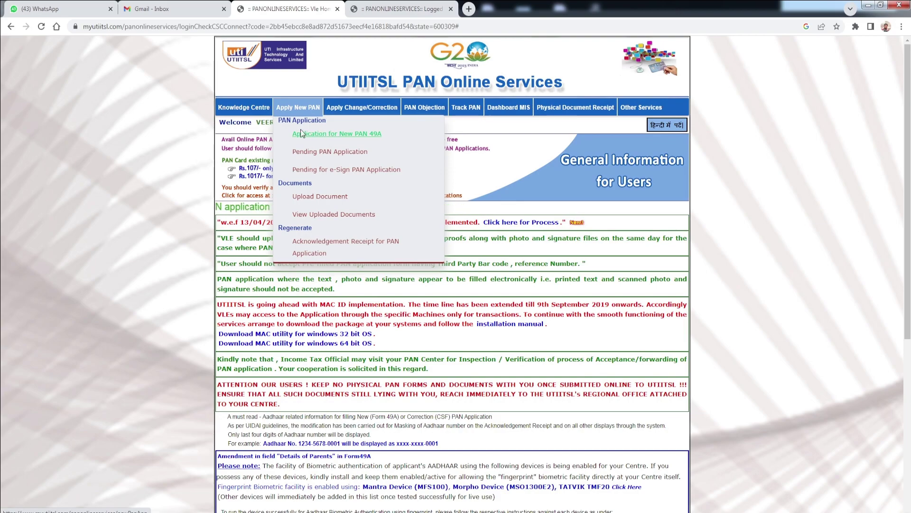
- Start an Application for New PAN (Form 49A) and dismiss the physical application instructions
{"action": "left_click", "coordinate": [357, 137]}
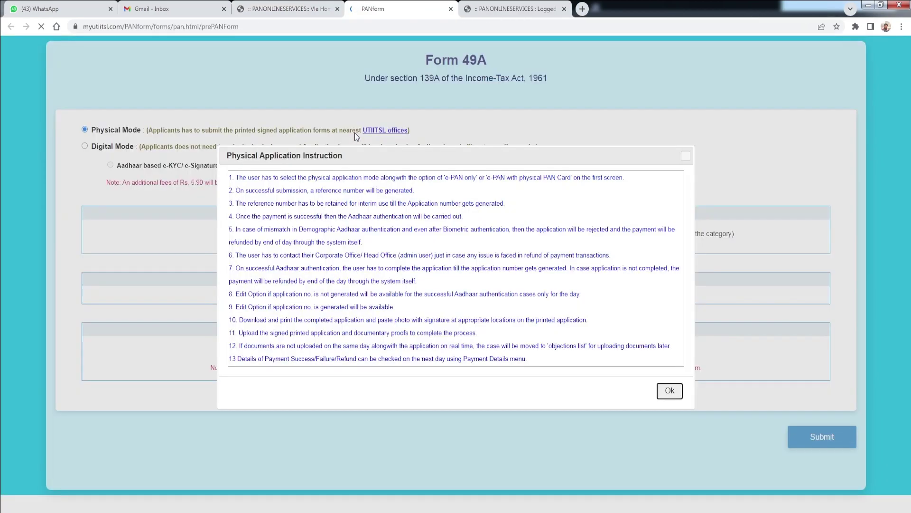
{"action": "left_click", "coordinate": [670, 391]}
{"action": "left_click_drag", "start_coordinate": [98, 134], "coordinate": [128, 162]}
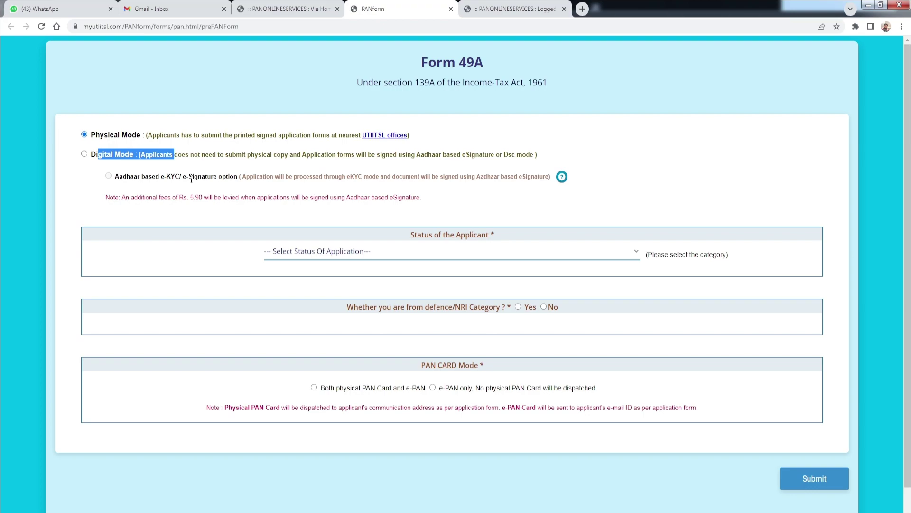
{"action": "left_click", "coordinate": [140, 172]}
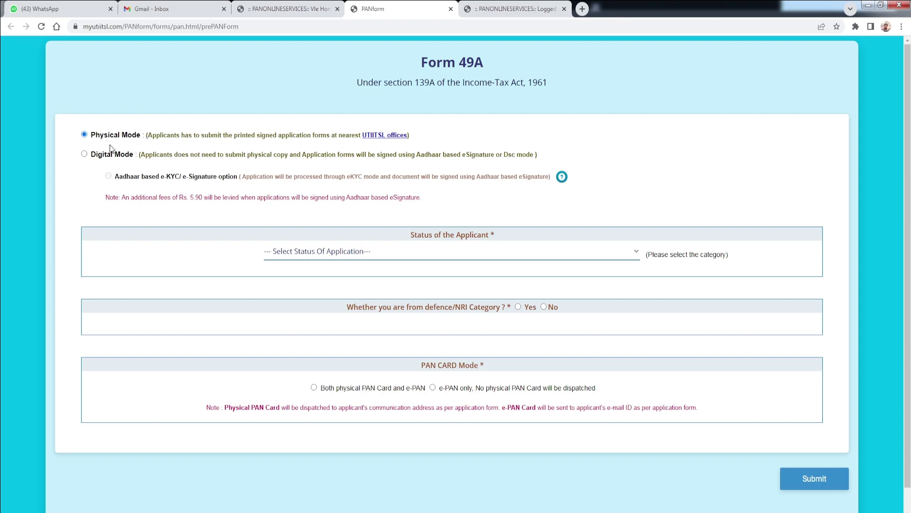
{"action": "left_click", "coordinate": [349, 254]}
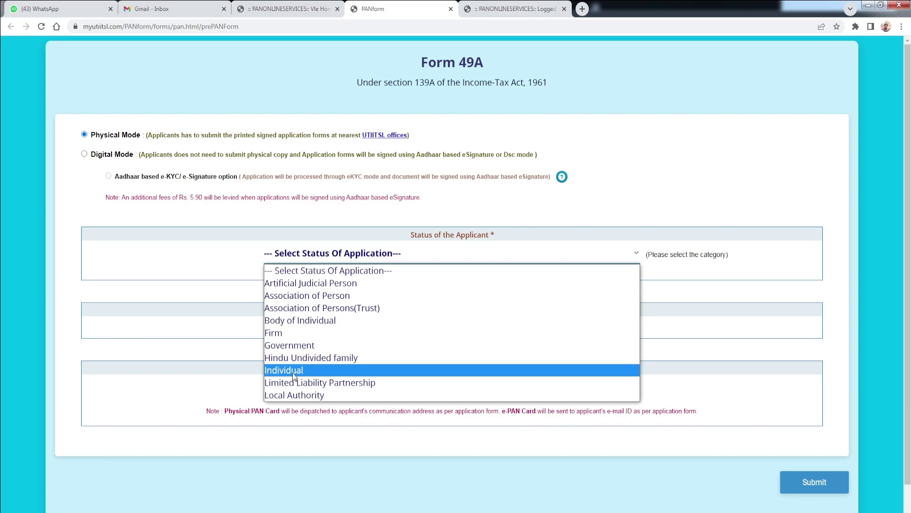
- Choose Individual, answer No to defence/NRI, request both physical PAN card and e-PAN, and submit
{"action": "left_click", "coordinate": [294, 376]}
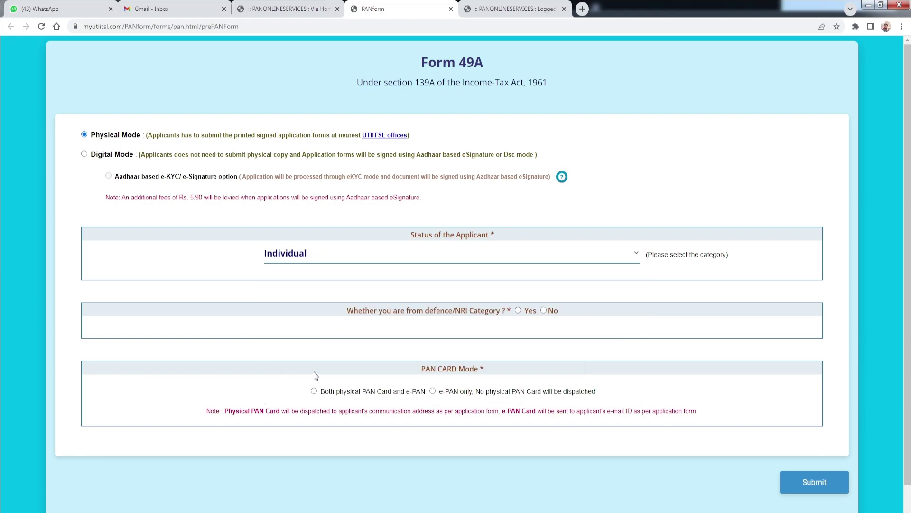
{"action": "left_click_drag", "start_coordinate": [344, 313], "coordinate": [461, 313]}
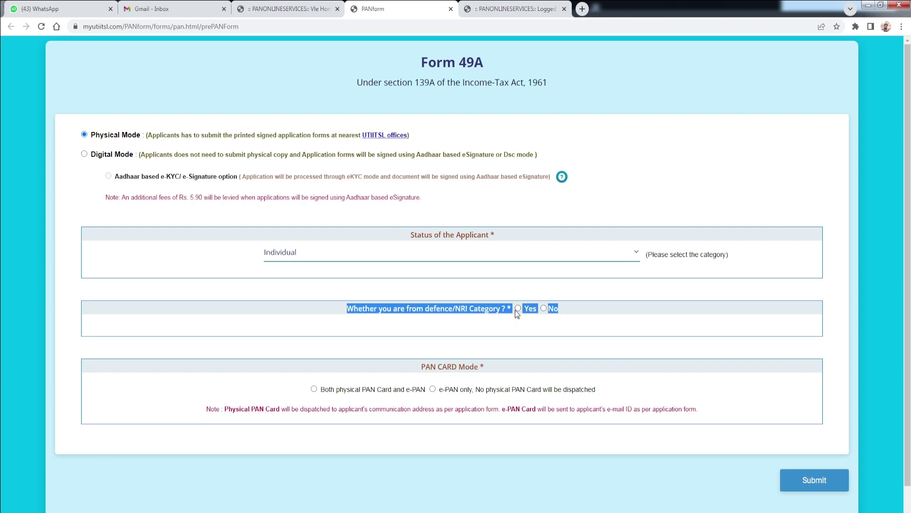
{"action": "left_click", "coordinate": [544, 309]}
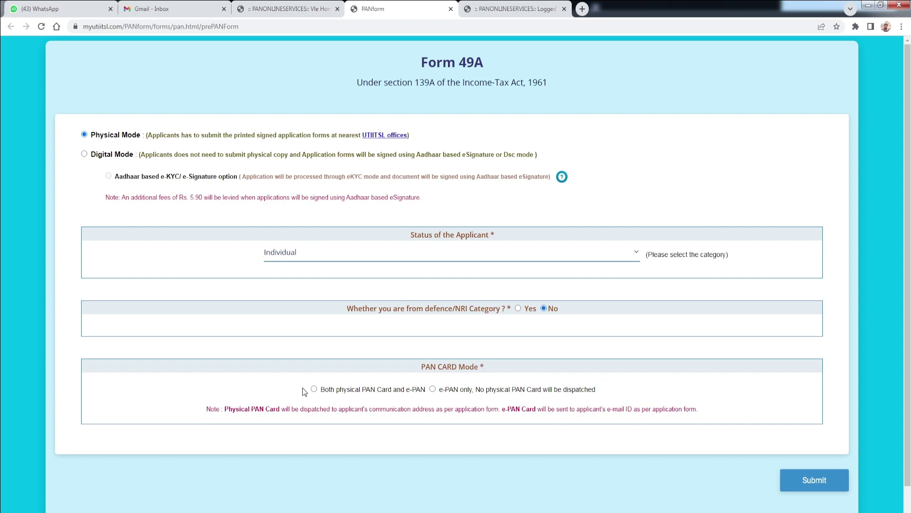
{"action": "left_click_drag", "start_coordinate": [329, 391], "coordinate": [410, 390]}
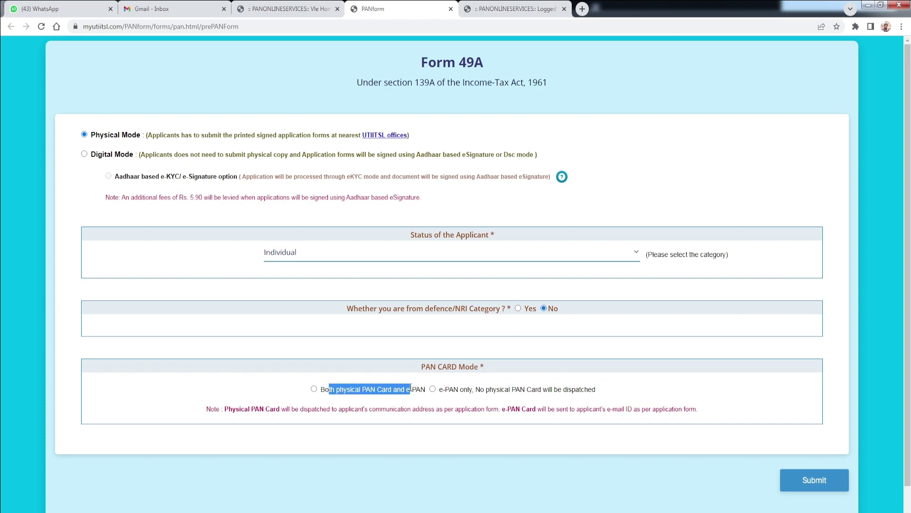
{"action": "left_click", "coordinate": [386, 392]}
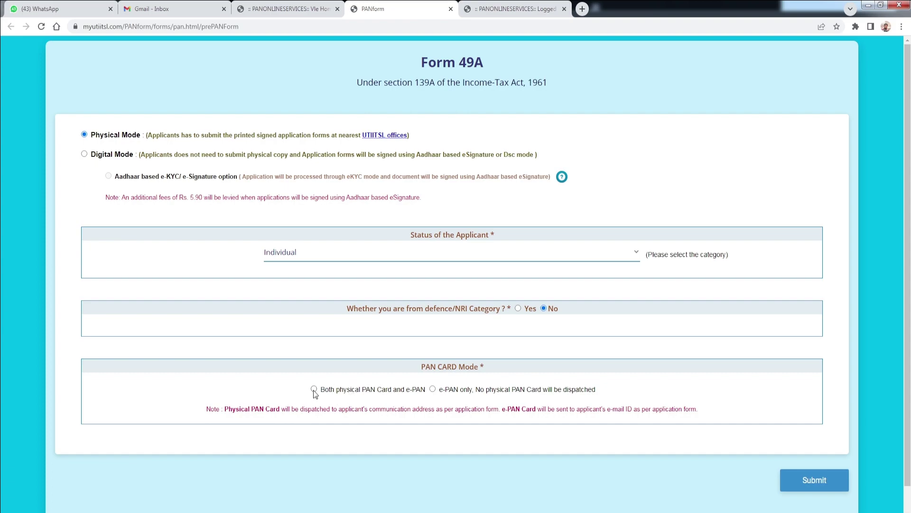
{"action": "left_click_drag", "start_coordinate": [449, 390], "coordinate": [576, 390]}
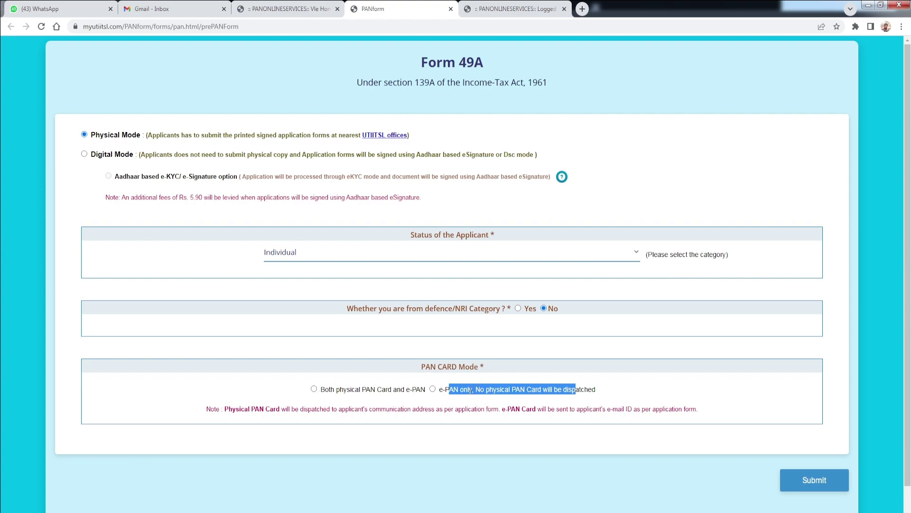
{"action": "left_click", "coordinate": [314, 389]}
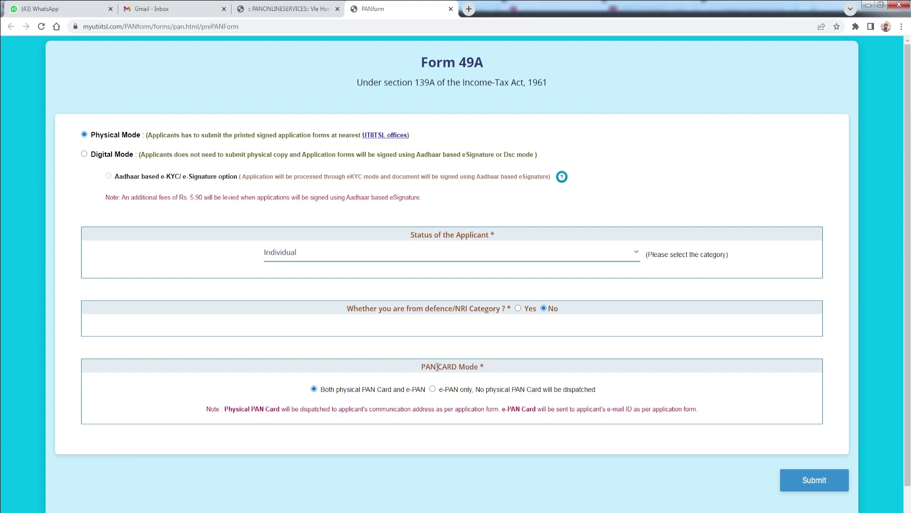
{"action": "left_click", "coordinate": [808, 490]}
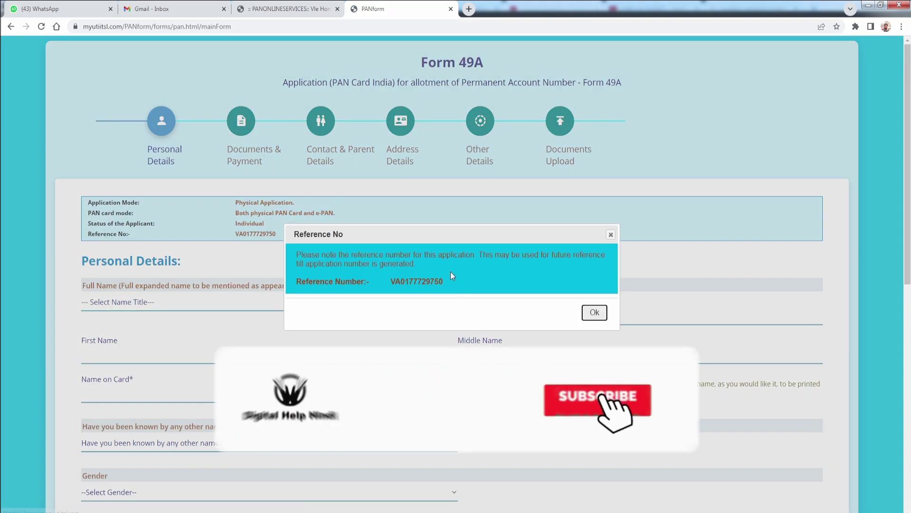
- Acknowledge the reference number and set the name title to SMT, making Gender FEMALE
{"action": "left_click", "coordinate": [593, 313]}
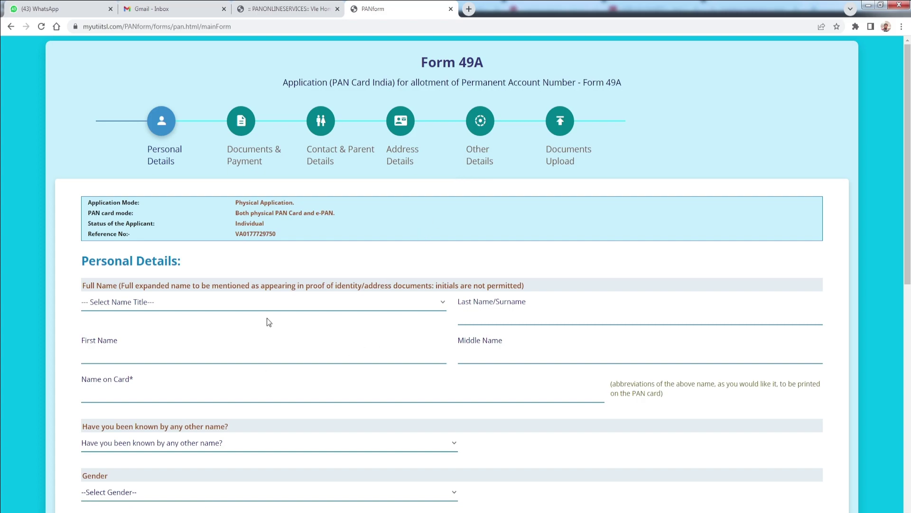
{"action": "scroll", "coordinate": [272, 367], "scroll_direction": "down", "scroll_amount": 1}
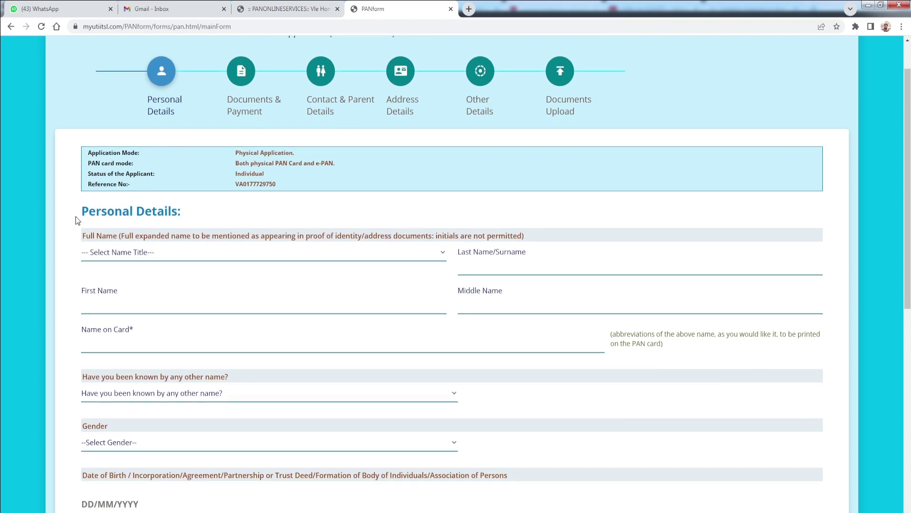
{"action": "left_click_drag", "start_coordinate": [77, 218], "coordinate": [193, 212]}
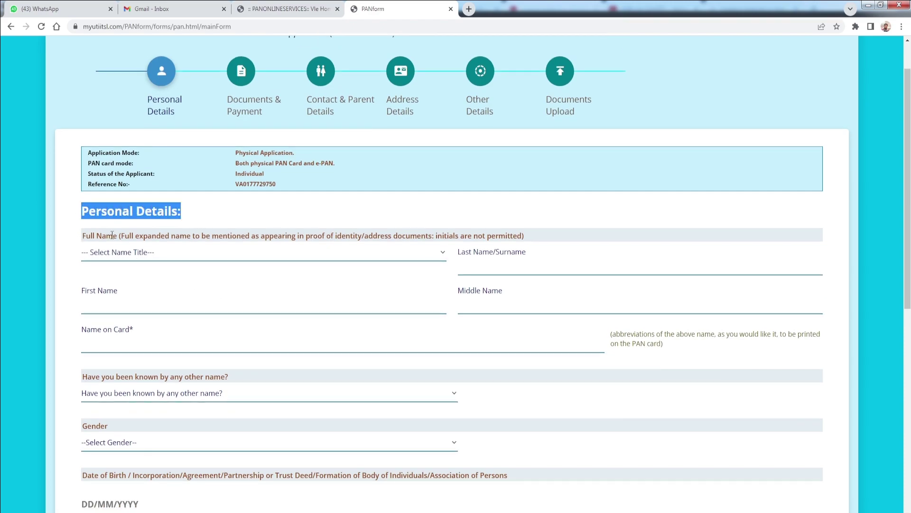
{"action": "left_click", "coordinate": [133, 258]}
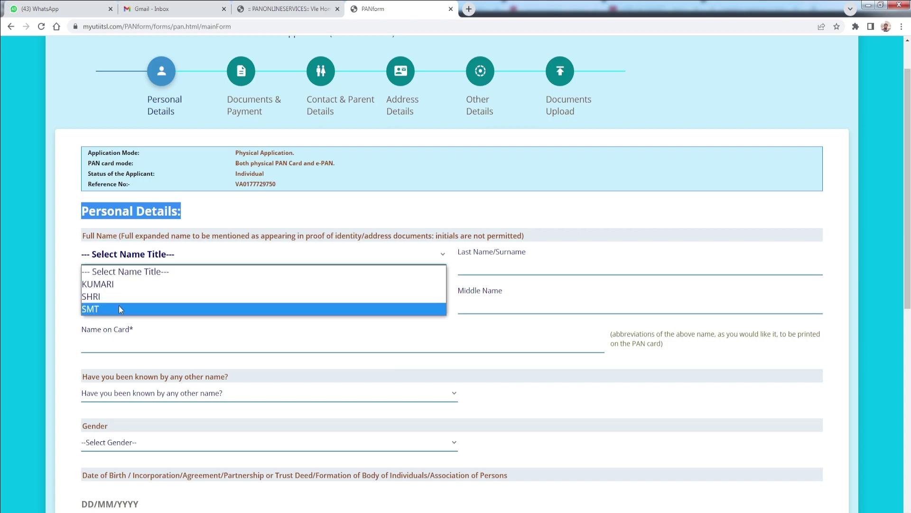
{"action": "left_click", "coordinate": [119, 309]}
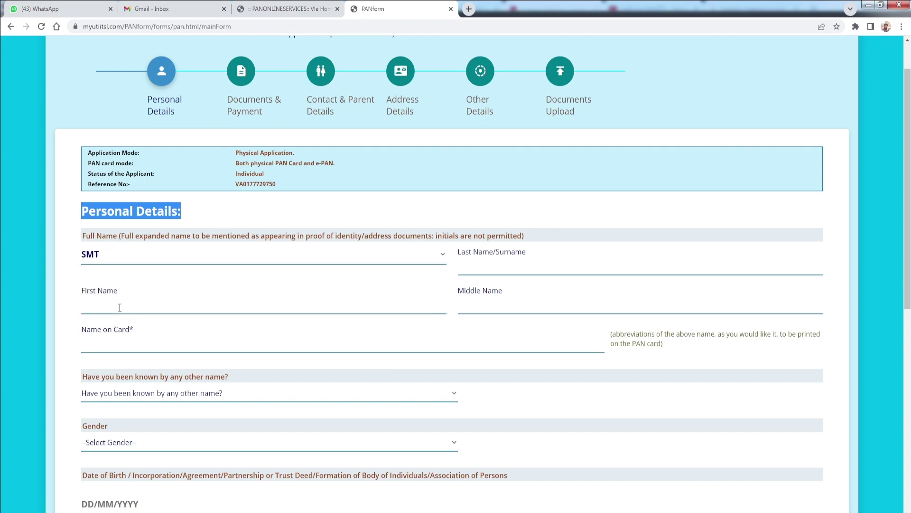
- Review the Last Name/Surname, First Name, Middle Name and Name on Card fields
{"action": "left_click", "coordinate": [461, 268]}
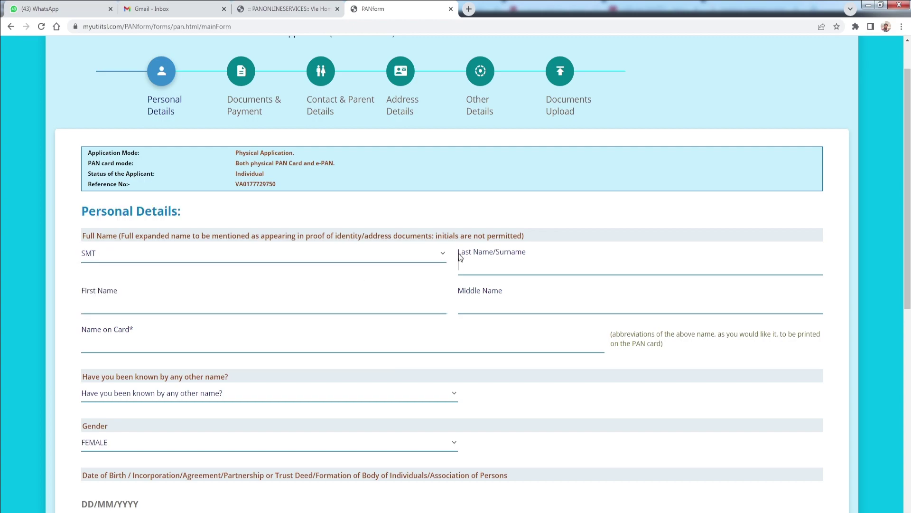
{"action": "left_click_drag", "start_coordinate": [460, 254], "coordinate": [482, 254]}
{"action": "left_click", "coordinate": [486, 253]}
{"action": "left_click_drag", "start_coordinate": [86, 292], "coordinate": [82, 291]}
{"action": "left_click", "coordinate": [491, 290]}
{"action": "left_click_drag", "start_coordinate": [461, 255], "coordinate": [496, 257]}
{"action": "left_click_drag", "start_coordinate": [72, 330], "coordinate": [130, 330]}
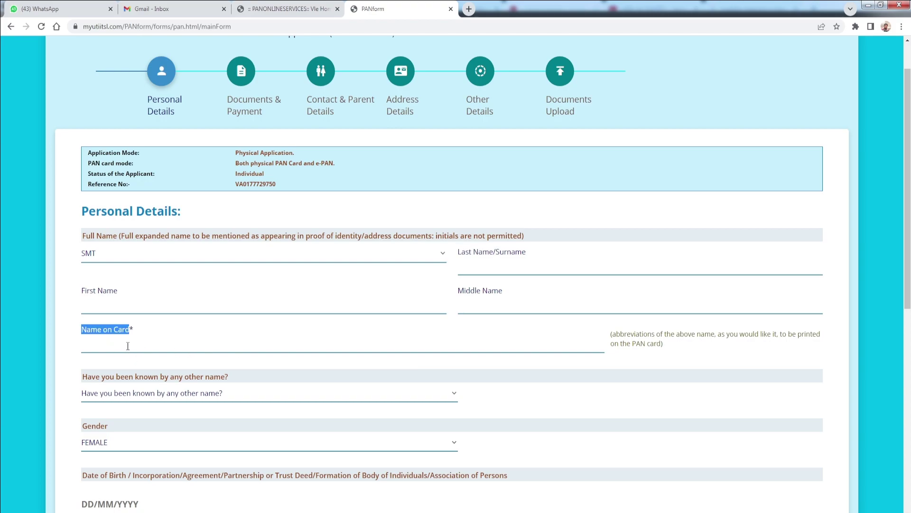
- Enter the applicant's surname, first name and middle name in the name fields
{"action": "left_click", "coordinate": [128, 345]}
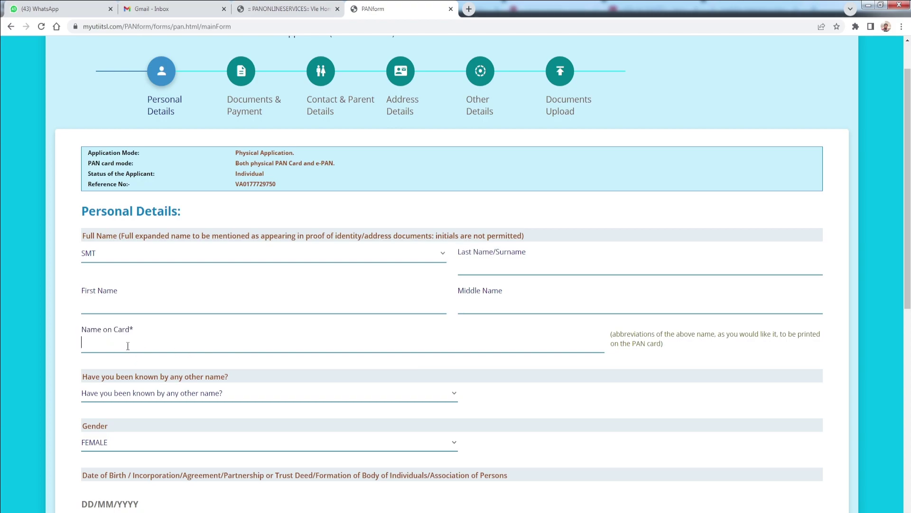
{"action": "left_click", "coordinate": [492, 258]}
{"action": "left_click", "coordinate": [110, 308]}
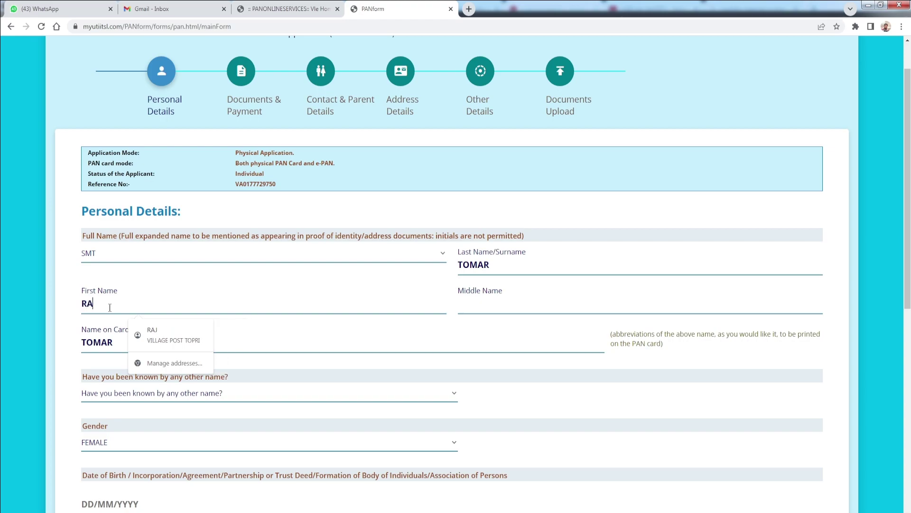
{"action": "left_click", "coordinate": [508, 304]}
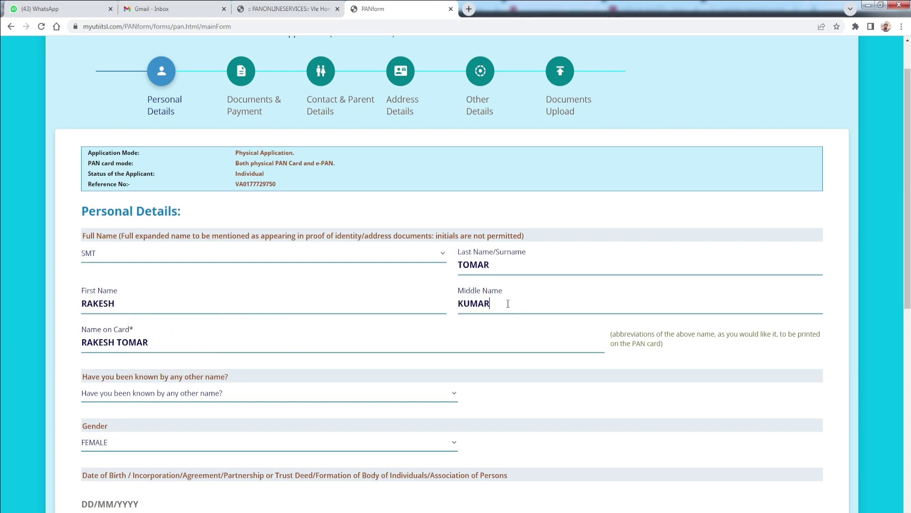
{"action": "left_click", "coordinate": [383, 360]}
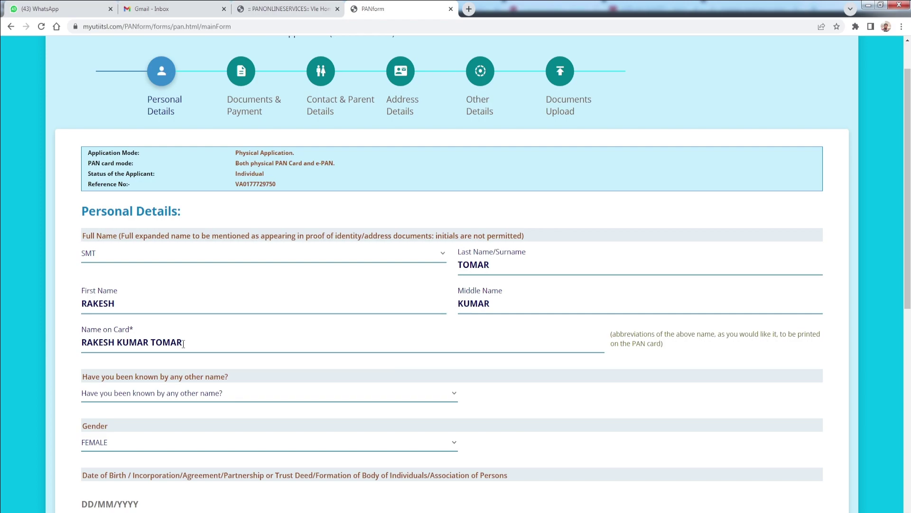
- Clear all three names and enter only a surname, so Name on Card shows it
{"action": "left_click_drag", "start_coordinate": [509, 301], "coordinate": [356, 301]}
{"action": "key", "text": "BackSpace"}
{"action": "left_click_drag", "start_coordinate": [116, 304], "coordinate": [56, 306]}
{"action": "key", "text": "BackSpace"}
{"action": "left_click_drag", "start_coordinate": [499, 265], "coordinate": [437, 271]}
{"action": "key", "text": "BackSpace"}
{"action": "type", "text": "RAKESH"}
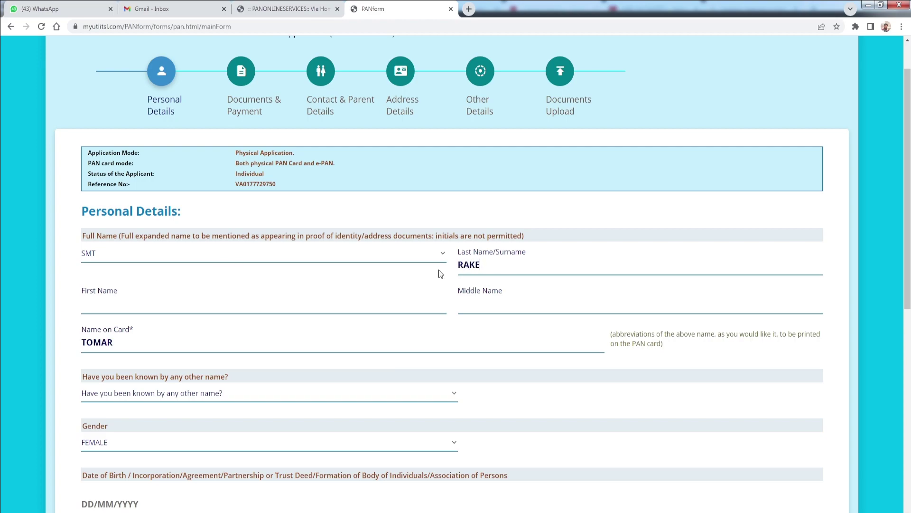
{"action": "left_click", "coordinate": [118, 340]}
- Answer NO to being known by any other name and keep Gender as FEMALE
{"action": "scroll", "coordinate": [261, 352], "scroll_direction": "down", "scroll_amount": 2}
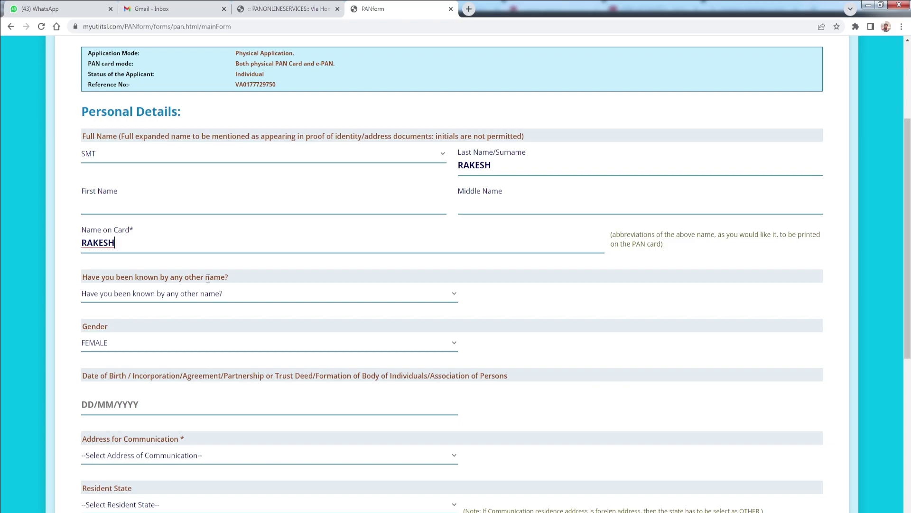
{"action": "left_click", "coordinate": [227, 299]}
{"action": "left_click", "coordinate": [138, 332]}
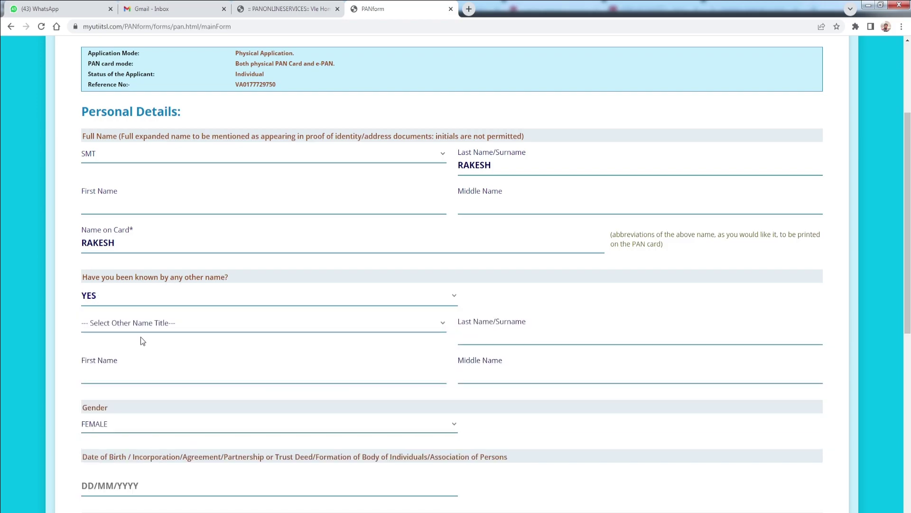
{"action": "left_click", "coordinate": [162, 299]}
{"action": "left_click", "coordinate": [127, 324]}
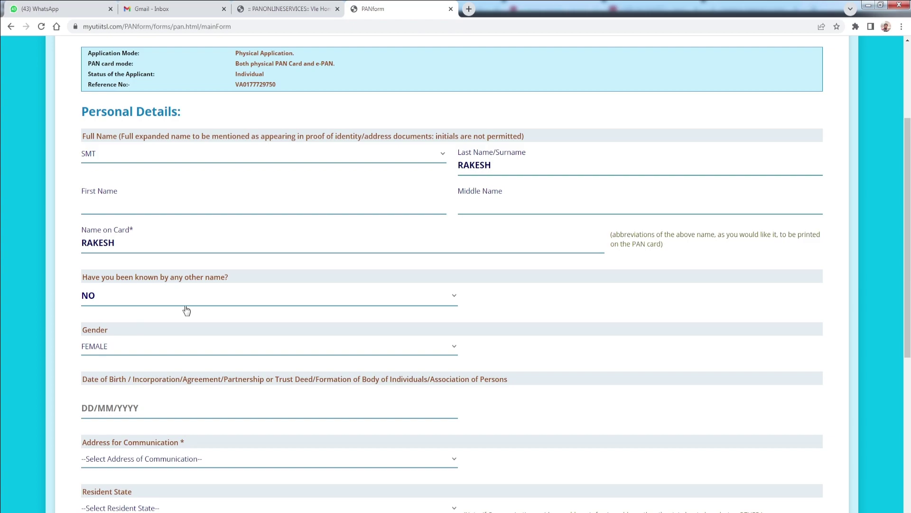
{"action": "scroll", "coordinate": [187, 310], "scroll_direction": "down", "scroll_amount": 1}
{"action": "left_click", "coordinate": [136, 300]}
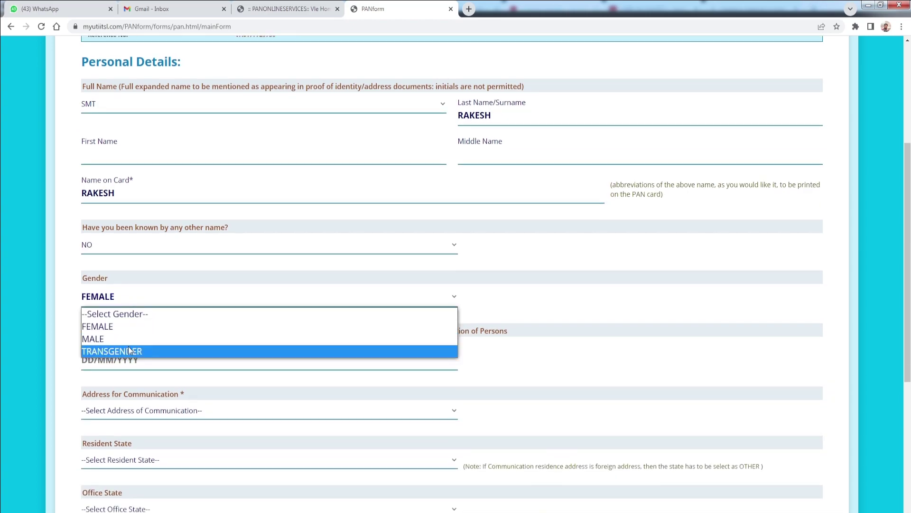
{"action": "left_click", "coordinate": [72, 364]}
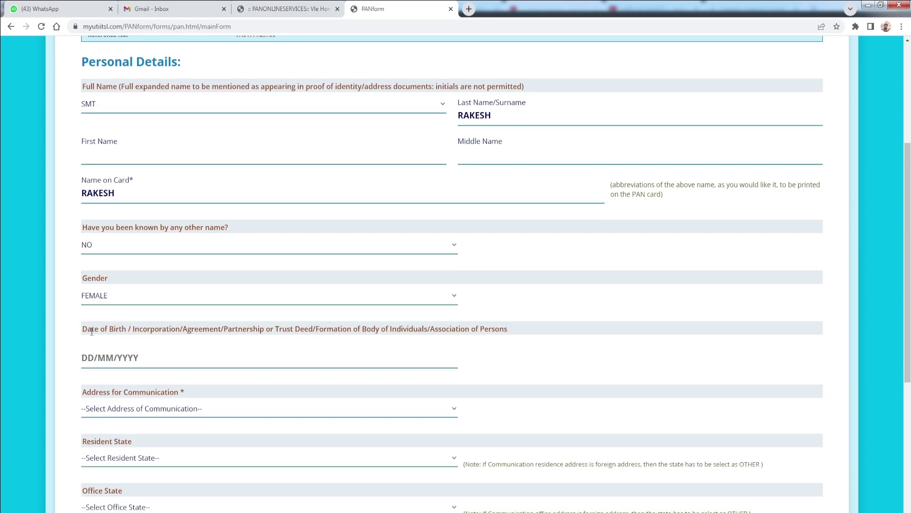
- Enter then erase a date of birth, and move on to the Address for Communication section
{"action": "left_click", "coordinate": [92, 358]}
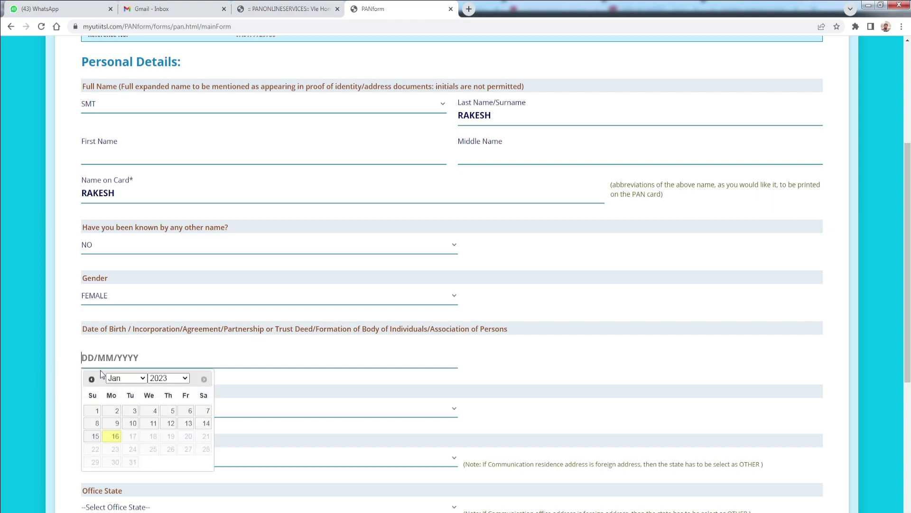
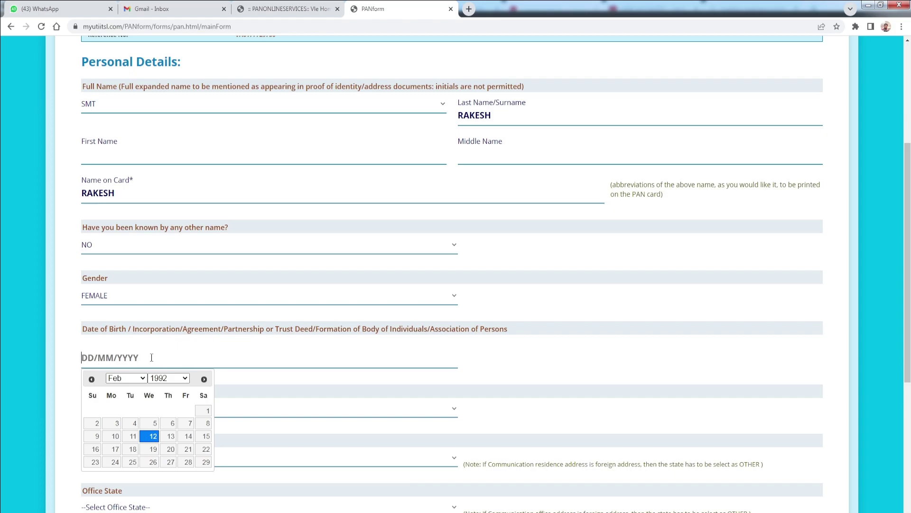
{"action": "scroll", "coordinate": [59, 304], "scroll_direction": "down", "scroll_amount": 4}
{"action": "left_click", "coordinate": [50, 275]}
{"action": "left_click_drag", "start_coordinate": [82, 193], "coordinate": [192, 190]}
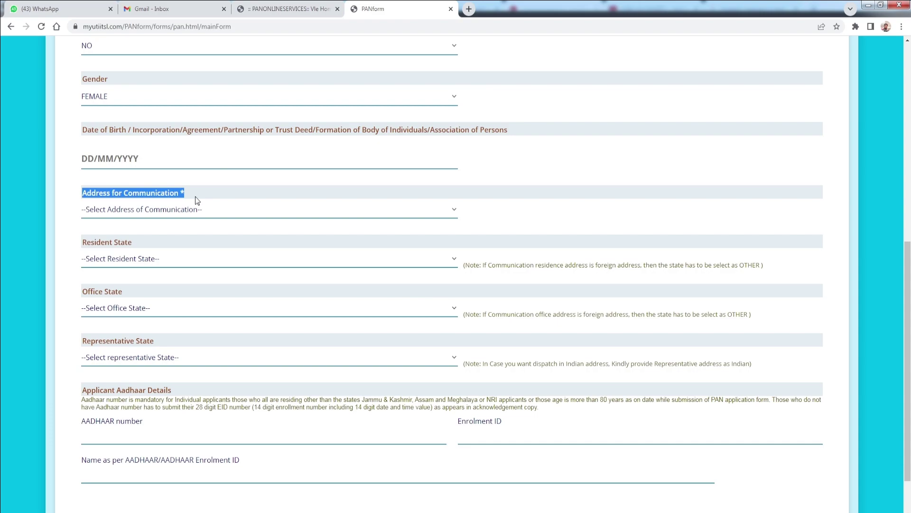
- Set Address for Communication to RESIDENCE and Resident State to UTTAR PRADESH
{"action": "left_click", "coordinate": [183, 209]}
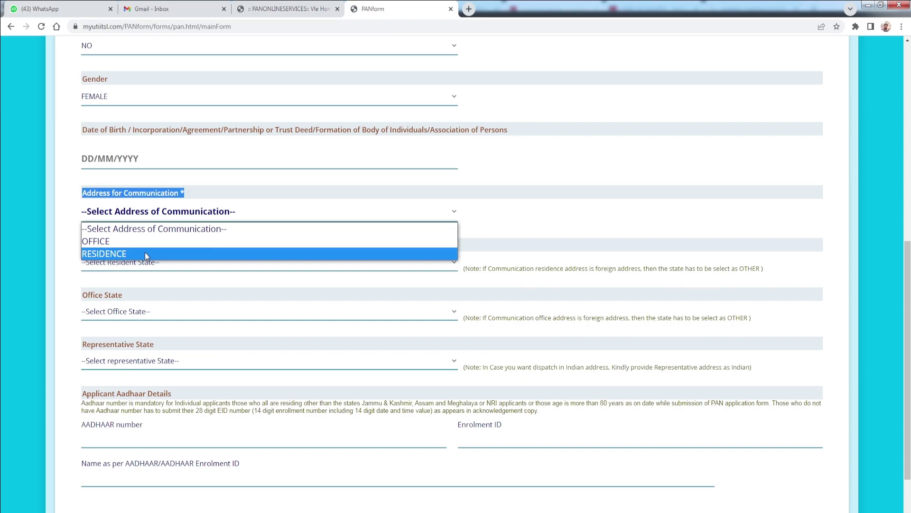
{"action": "left_click", "coordinate": [107, 257]}
{"action": "left_click_drag", "start_coordinate": [86, 243], "coordinate": [133, 247]}
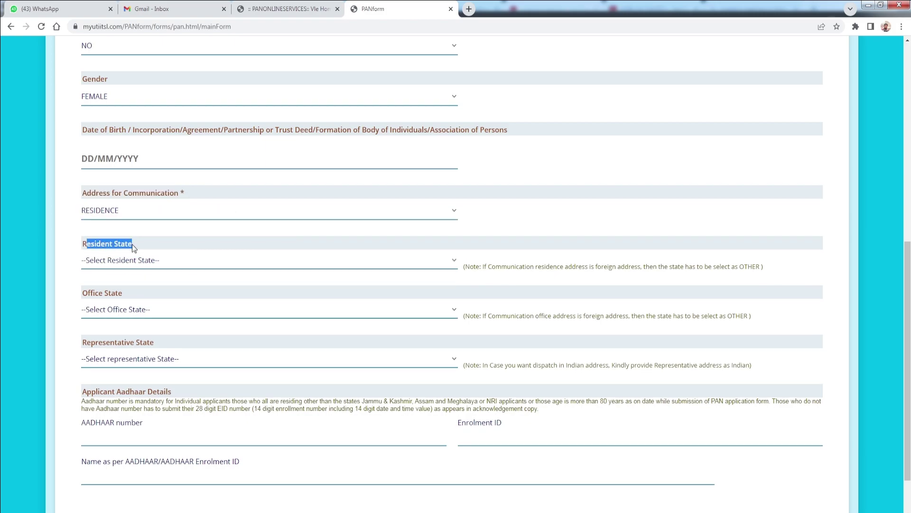
{"action": "left_click", "coordinate": [133, 263]}
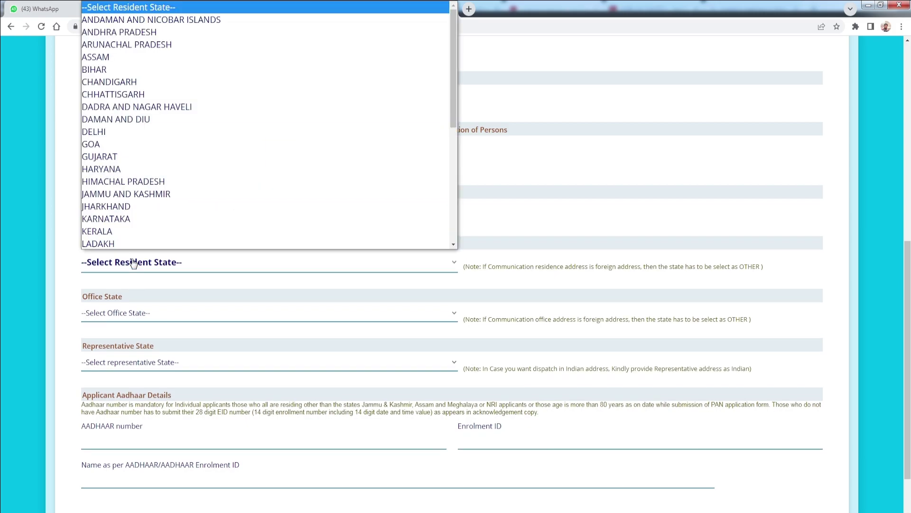
{"action": "key", "text": "u"}
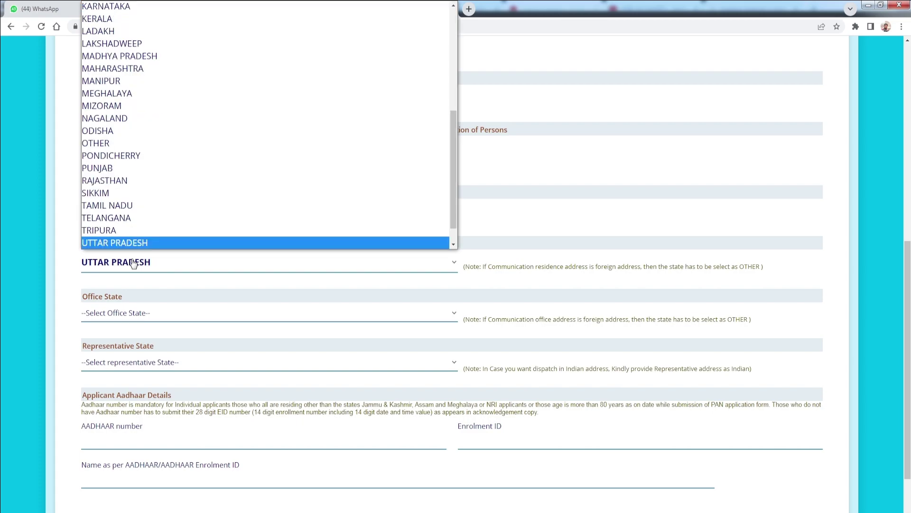
{"action": "left_click", "coordinate": [134, 263]}
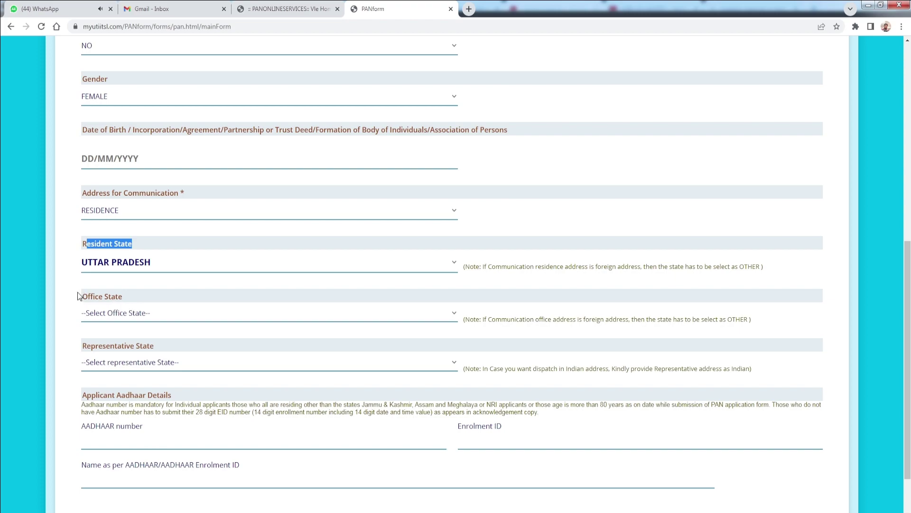
- Set the Office State to UTTAR PRADESH as well
{"action": "left_click_drag", "start_coordinate": [81, 296], "coordinate": [129, 302]}
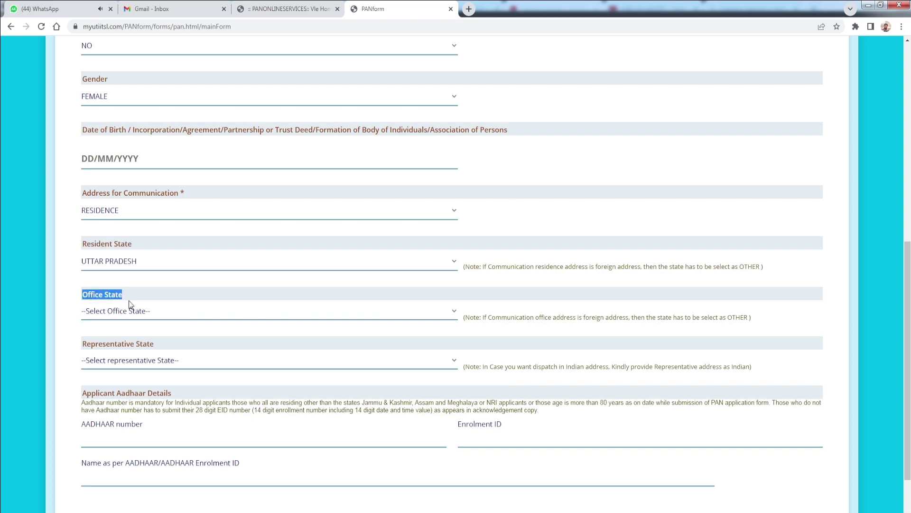
{"action": "left_click", "coordinate": [177, 313]}
{"action": "key", "text": "u"}
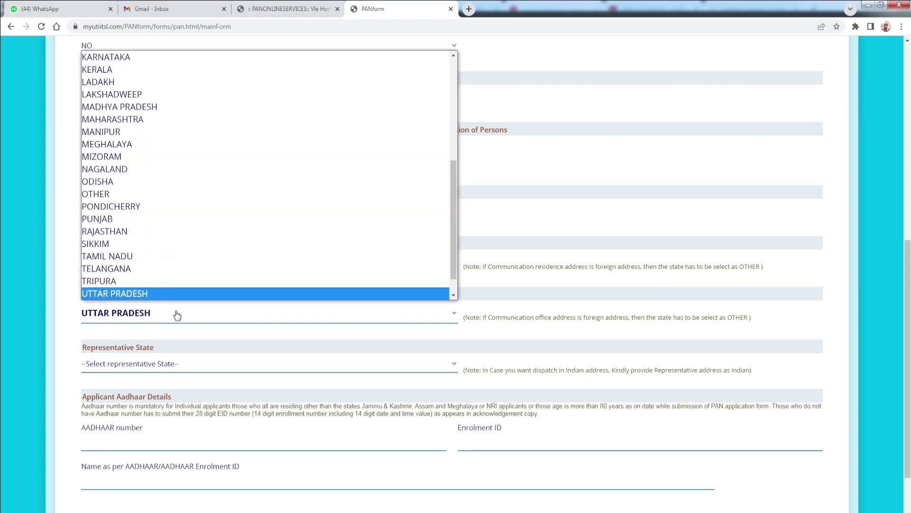
{"action": "key", "text": "Return"}
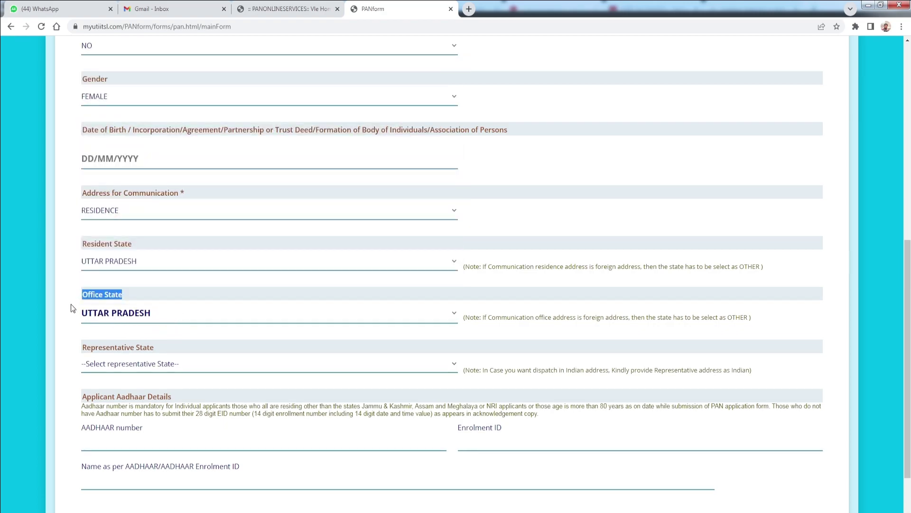
{"action": "left_click", "coordinate": [72, 306]}
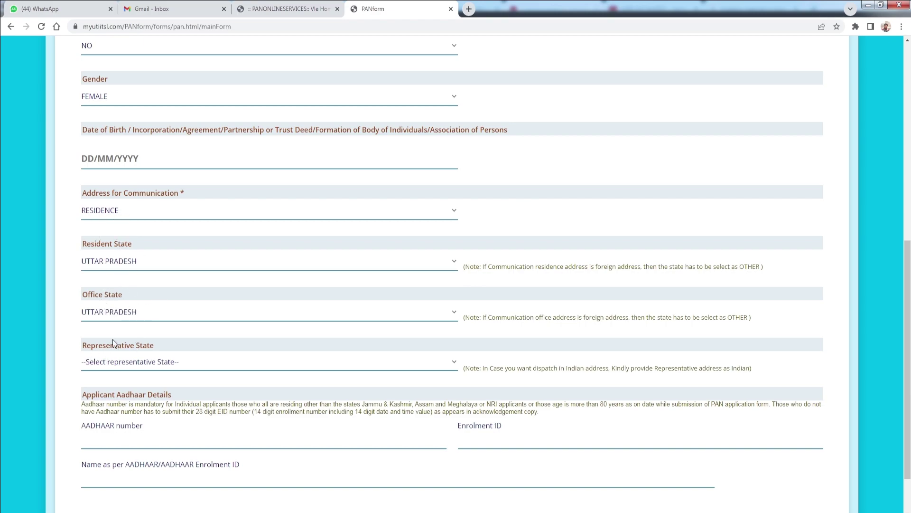
{"action": "left_click_drag", "start_coordinate": [88, 347], "coordinate": [154, 343]}
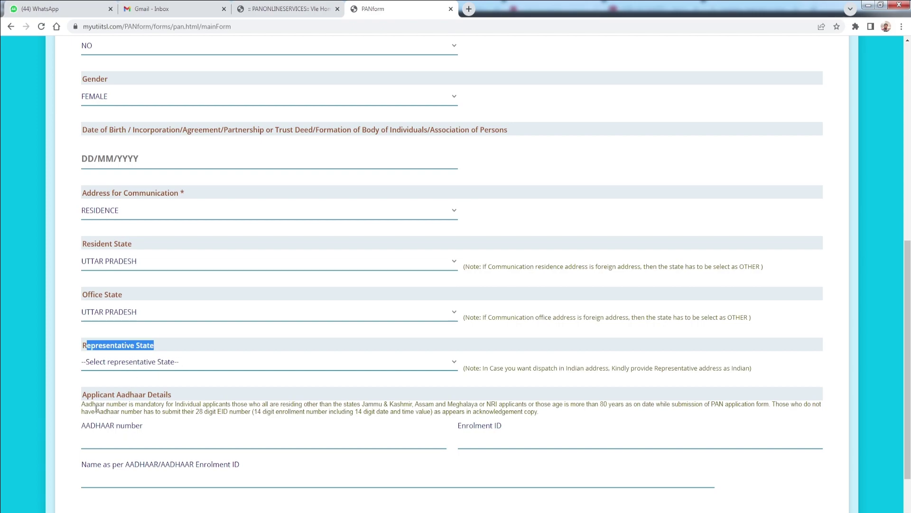
- Enter the applicant's Aadhaar number and confirm it in the Re-Enter AADHAAR dialog
{"action": "left_click_drag", "start_coordinate": [87, 395], "coordinate": [174, 395]}
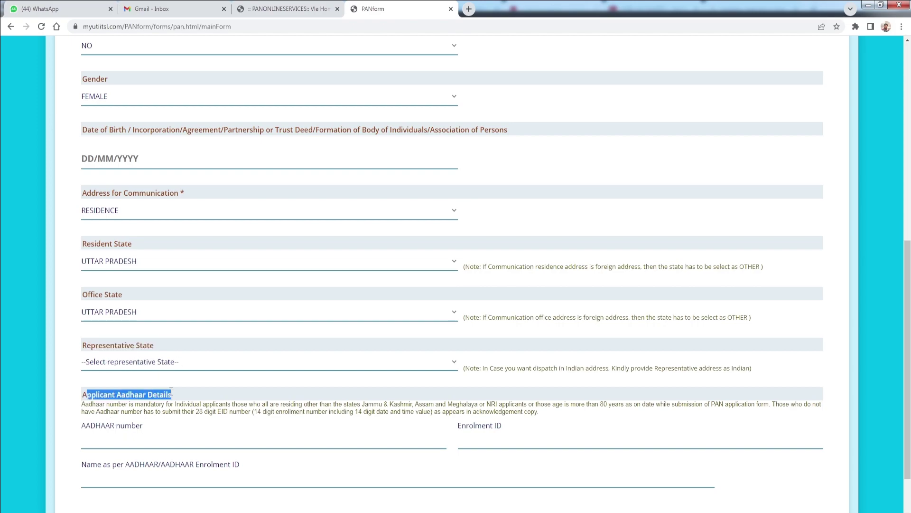
{"action": "left_click", "coordinate": [84, 431]}
{"action": "left_click_drag", "start_coordinate": [84, 431], "coordinate": [143, 425]}
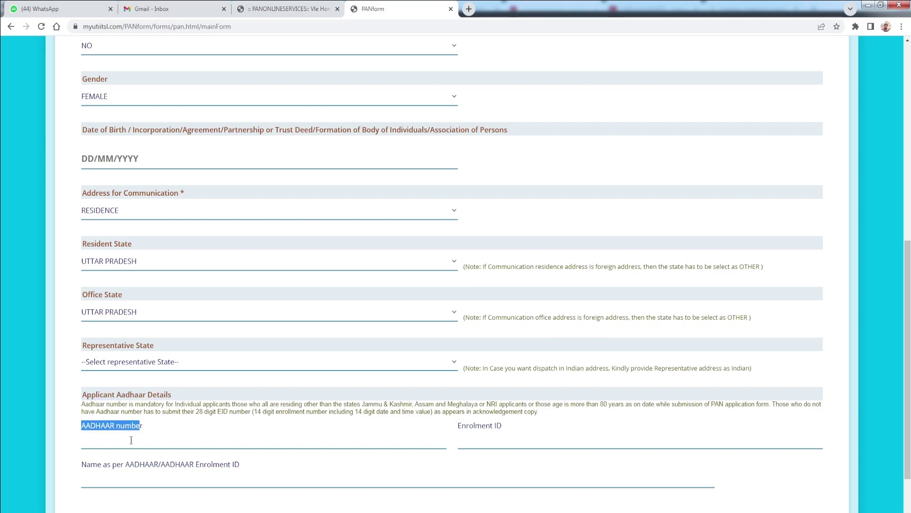
{"action": "left_click", "coordinate": [131, 440]}
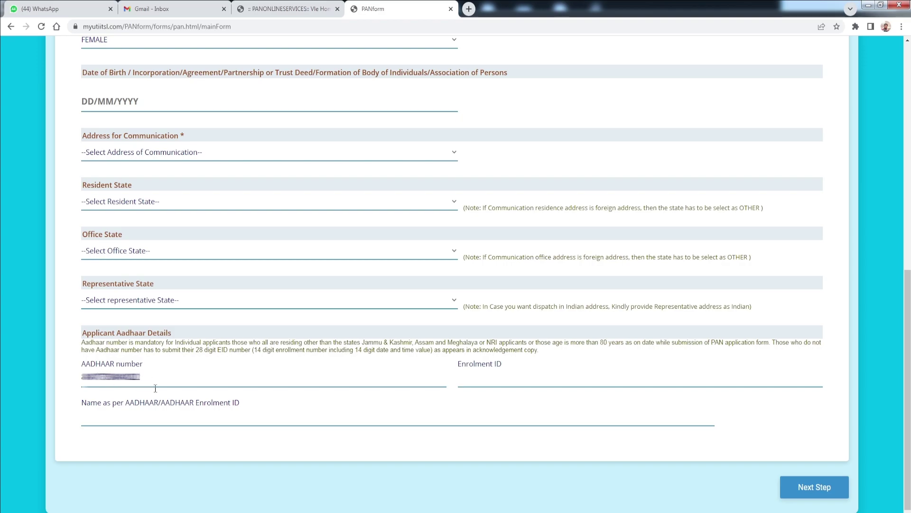
{"action": "left_click", "coordinate": [815, 489]}
{"action": "mouse_move", "coordinate": [387, 244]}
{"action": "left_mouse_down"}
{"action": "mouse_move", "coordinate": [402, 244]}
{"action": "mouse_move", "coordinate": [393, 245]}
{"action": "left_mouse_up"}
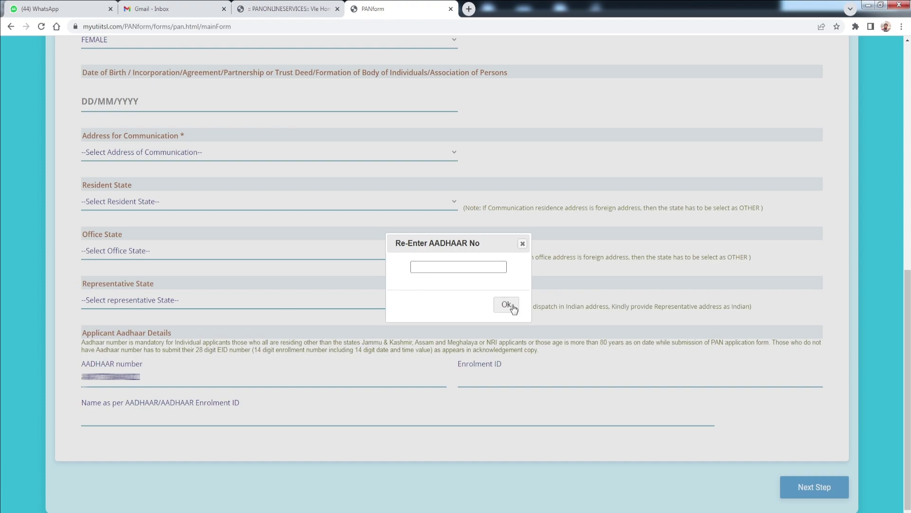
{"action": "left_click", "coordinate": [451, 265]}
{"action": "key", "text": "ctrl+v"}
{"action": "left_click", "coordinate": [506, 304]}
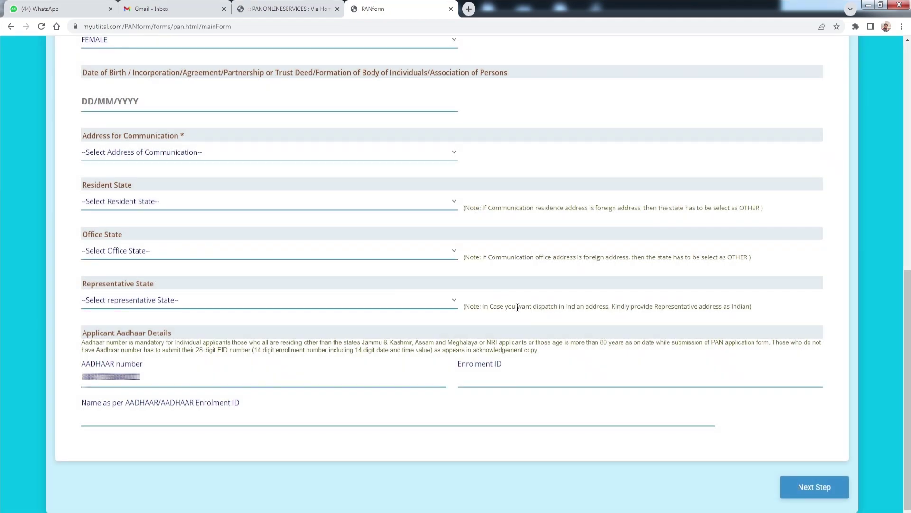
- Fill in the name as per Aadhaar and advance to the Documents & Payment step
{"action": "left_click_drag", "start_coordinate": [85, 408], "coordinate": [197, 410]}
{"action": "left_click", "coordinate": [114, 417]}
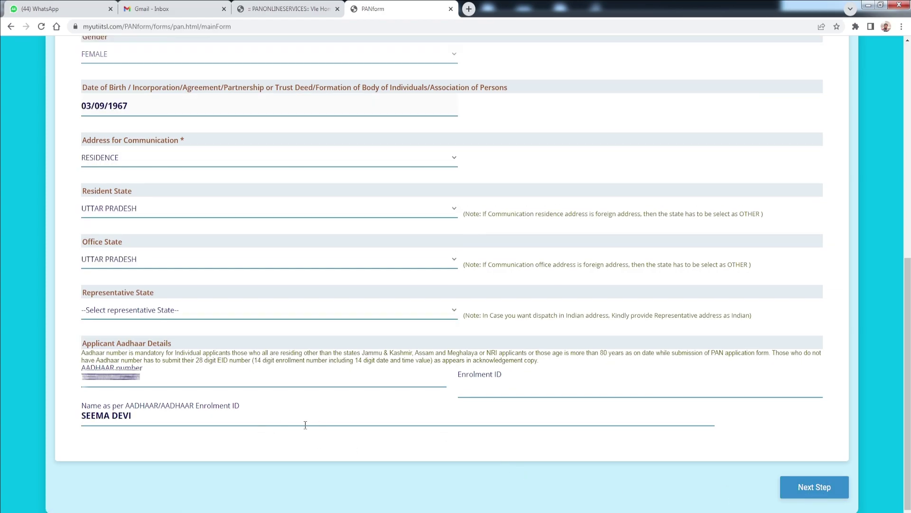
{"action": "left_click", "coordinate": [814, 495]}
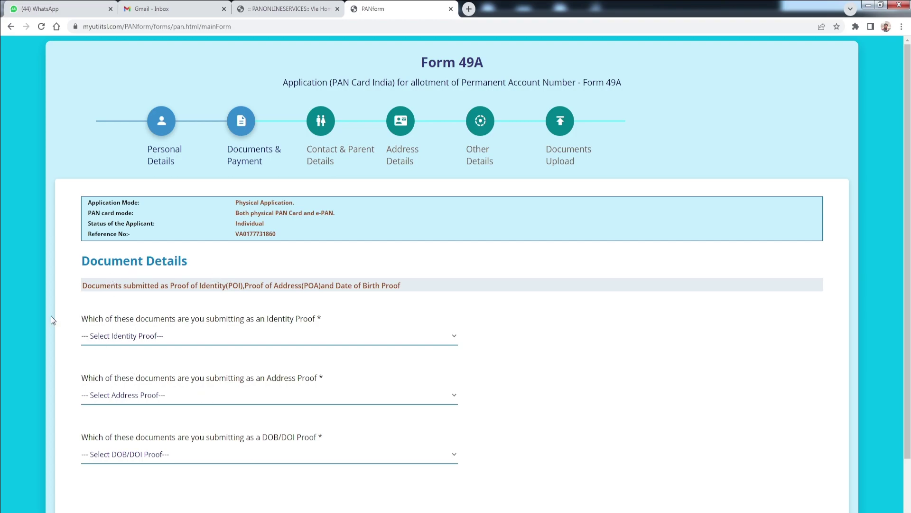
- Set Identity Proof to AADHAAR Card issued by UIDAI (In Copy)
{"action": "left_click_drag", "start_coordinate": [81, 318], "coordinate": [192, 320]}
{"action": "left_click_drag", "start_coordinate": [255, 319], "coordinate": [278, 327]}
{"action": "left_click_drag", "start_coordinate": [256, 378], "coordinate": [339, 393]}
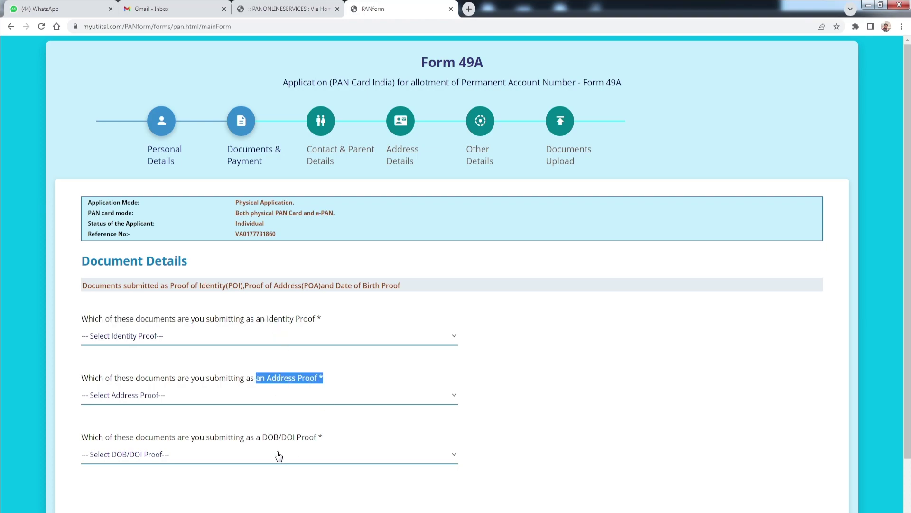
{"action": "left_click_drag", "start_coordinate": [263, 438], "coordinate": [323, 438]}
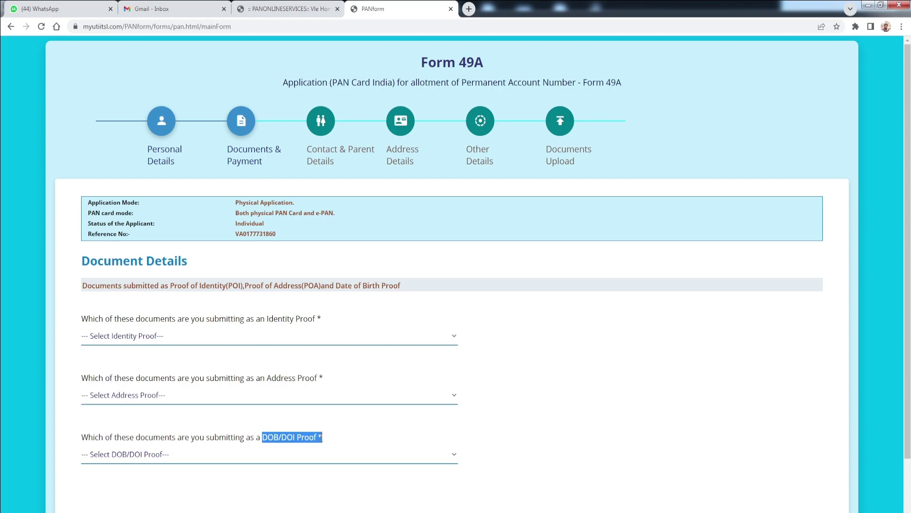
{"action": "left_click", "coordinate": [239, 342]}
{"action": "left_click", "coordinate": [228, 367]}
- Set Address Proof and DOB/DOI Proof to AADHAAR Card issued by UIDAI (In Copy) too
{"action": "left_click", "coordinate": [199, 398]}
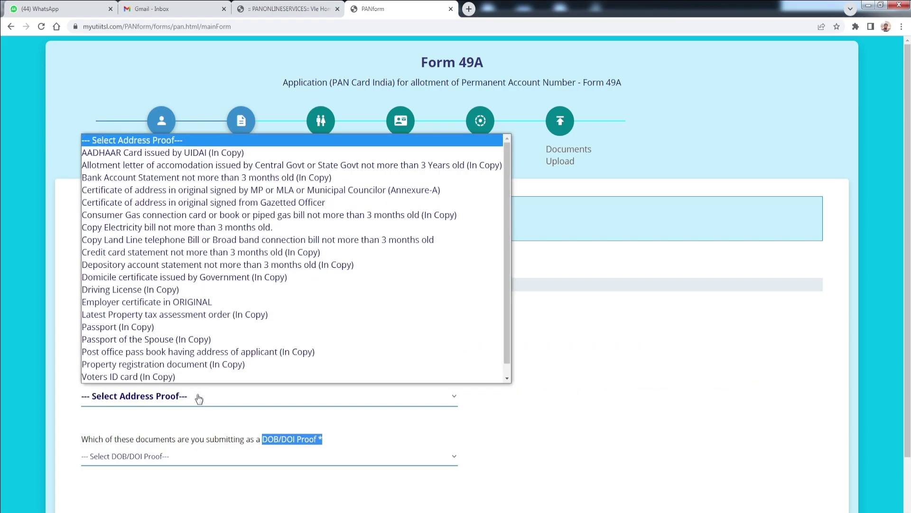
{"action": "left_click", "coordinate": [135, 142]}
{"action": "left_click", "coordinate": [200, 397]}
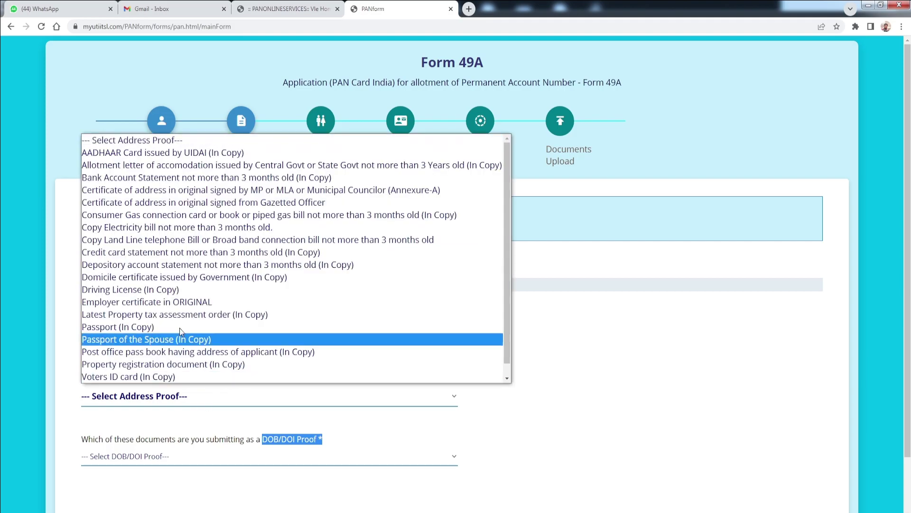
{"action": "left_click", "coordinate": [185, 153]}
{"action": "left_click", "coordinate": [176, 459]}
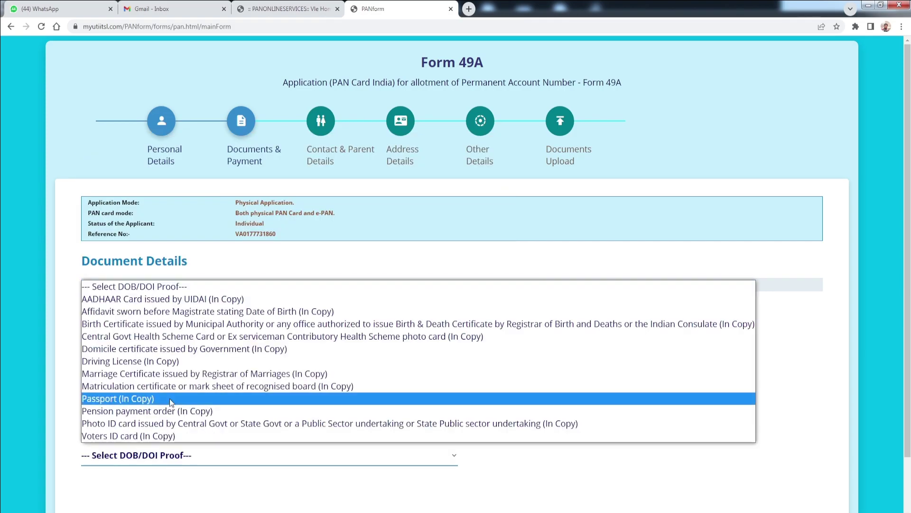
{"action": "left_click", "coordinate": [158, 300]}
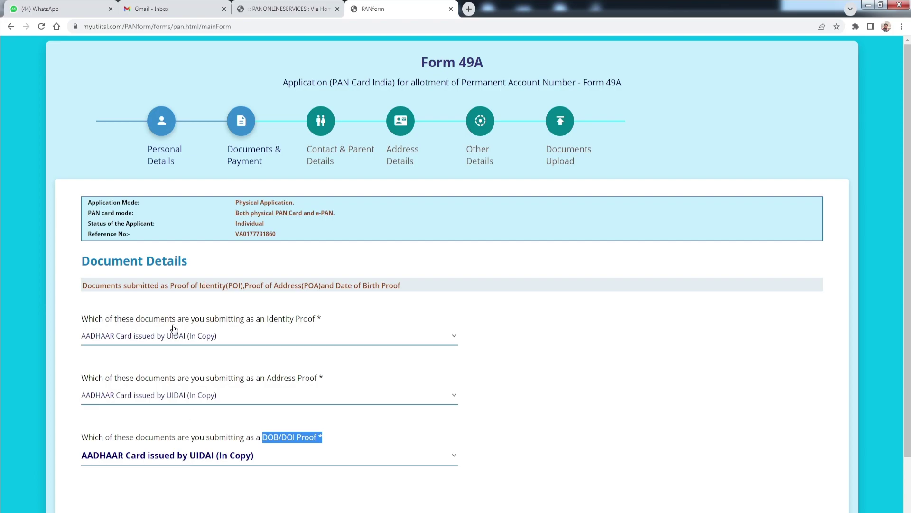
{"action": "left_click", "coordinate": [189, 459]}
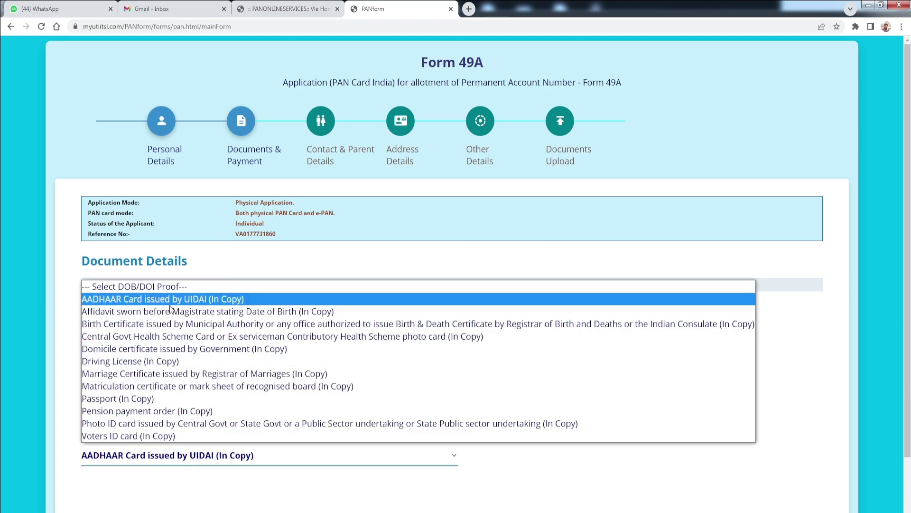
{"action": "left_click", "coordinate": [199, 474]}
{"action": "scroll", "coordinate": [422, 469], "scroll_direction": "down", "scroll_amount": 1}
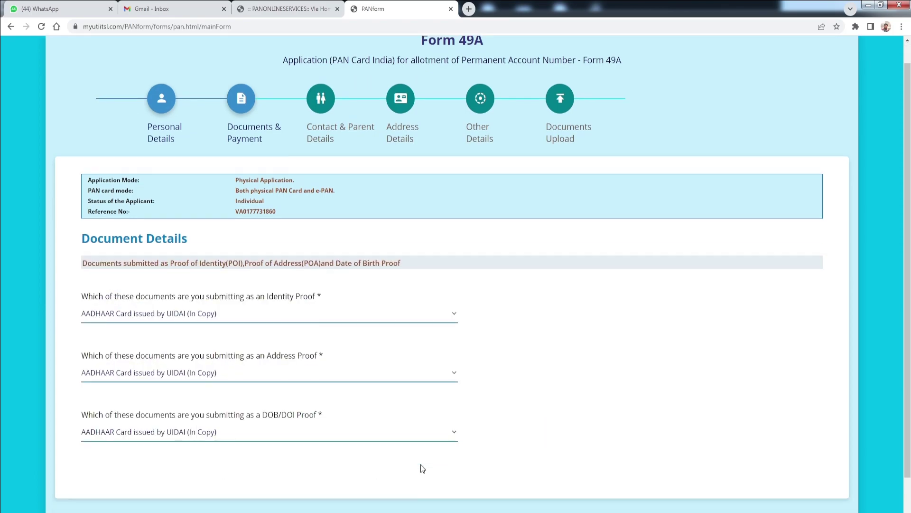
{"action": "scroll", "coordinate": [422, 469], "scroll_direction": "down", "scroll_amount": 1}
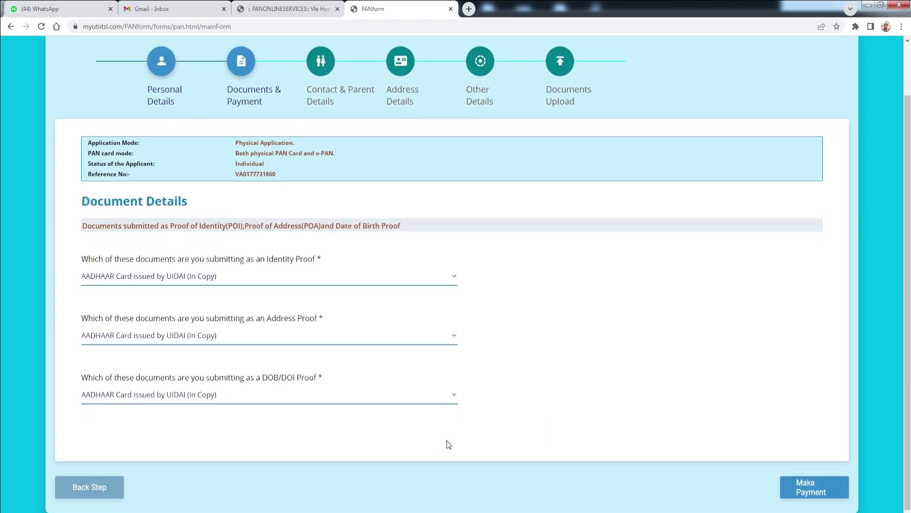
- Pay the ₹97.66 fee from CSC Wallet using the wallet password and 6-digit Wallet Pin
{"action": "left_click", "coordinate": [810, 489]}
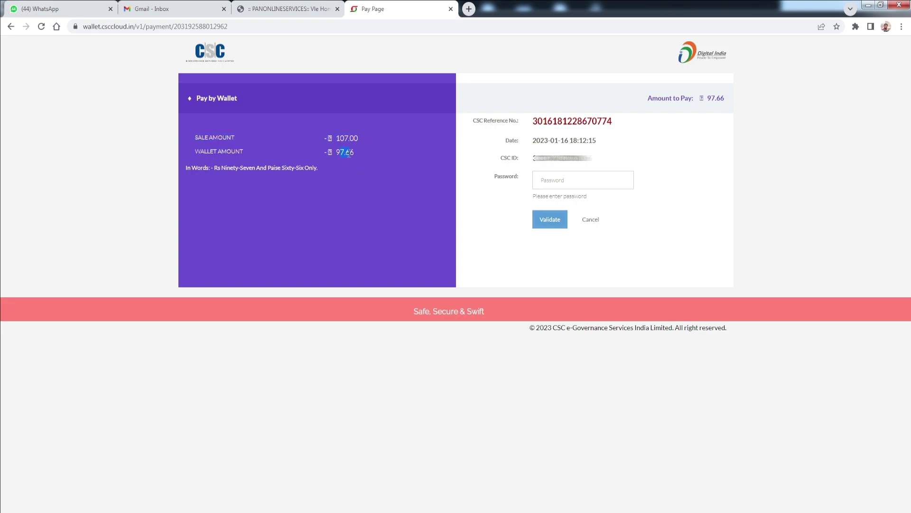
{"action": "left_click_drag", "start_coordinate": [356, 156], "coordinate": [347, 153]}
{"action": "left_click", "coordinate": [548, 179]}
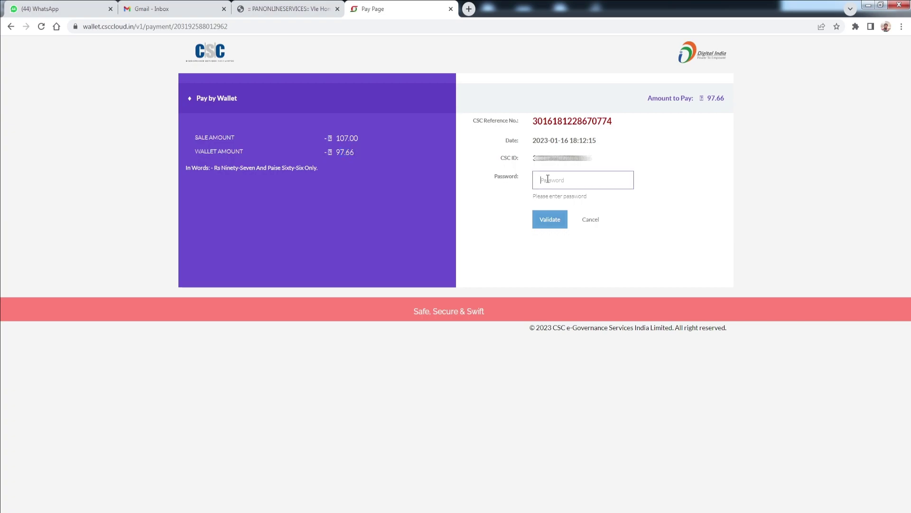
{"action": "type", "text": "••"}
{"action": "left_click", "coordinate": [550, 227]}
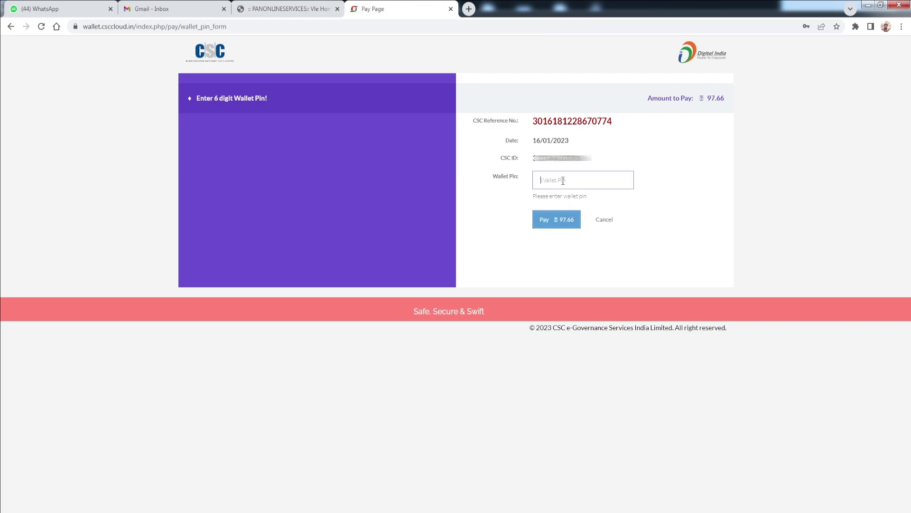
{"action": "type", "text": "•••"}
{"action": "left_click", "coordinate": [560, 219]}
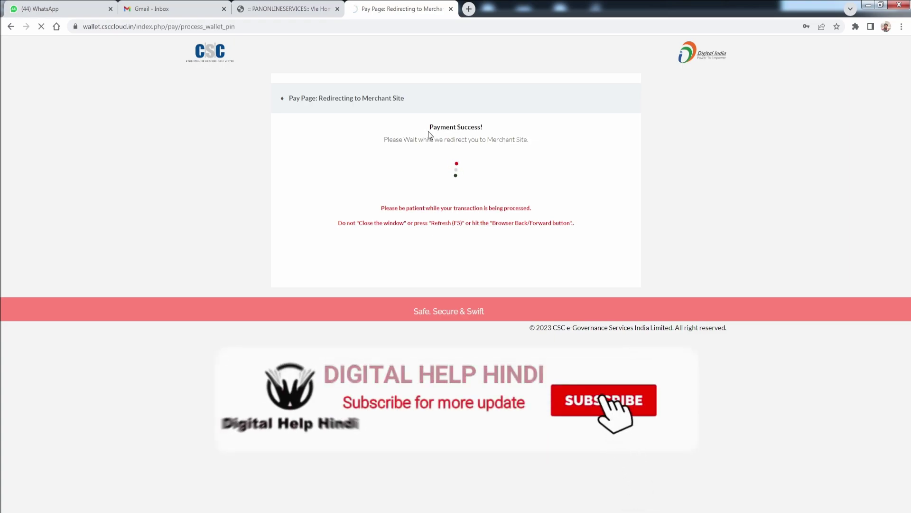
{"action": "triple_click", "coordinate": [479, 126]}
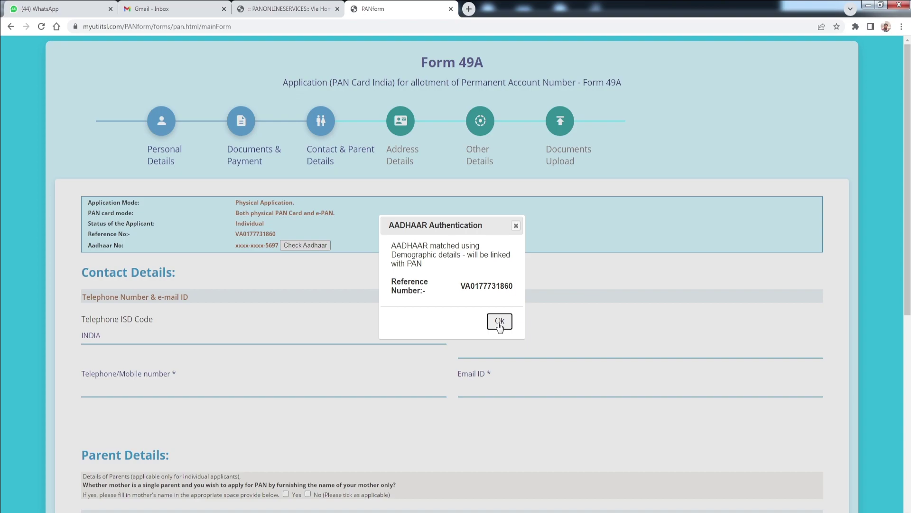
- Acknowledge the notice that the Aadhaar will be linked with the PAN
{"action": "left_click_drag", "start_coordinate": [416, 257], "coordinate": [463, 265]}
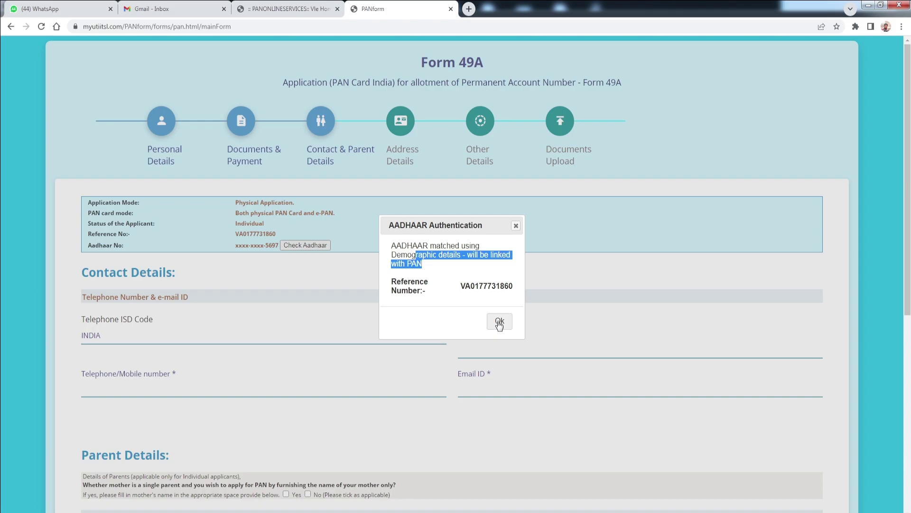
{"action": "left_click", "coordinate": [499, 323]}
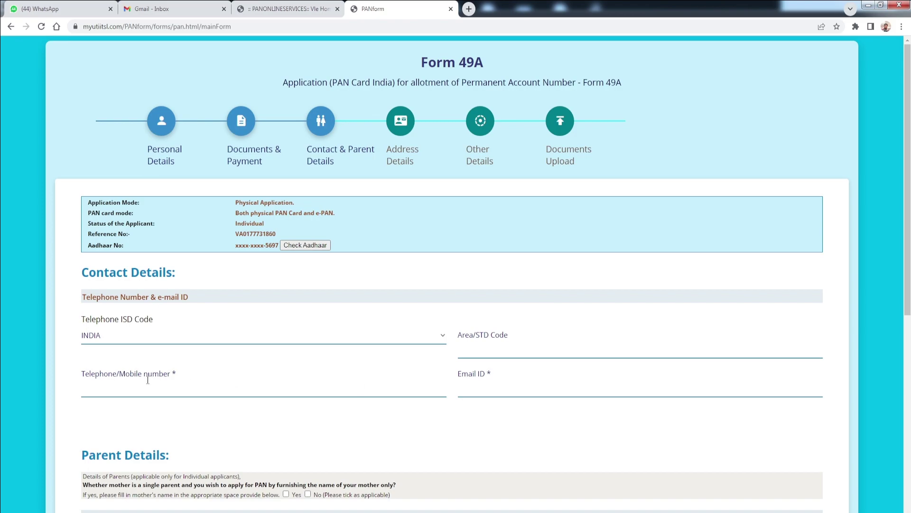
- Fill in the Contact Details telephone/mobile number and e-mail fields
{"action": "left_click_drag", "start_coordinate": [85, 375], "coordinate": [169, 377]}
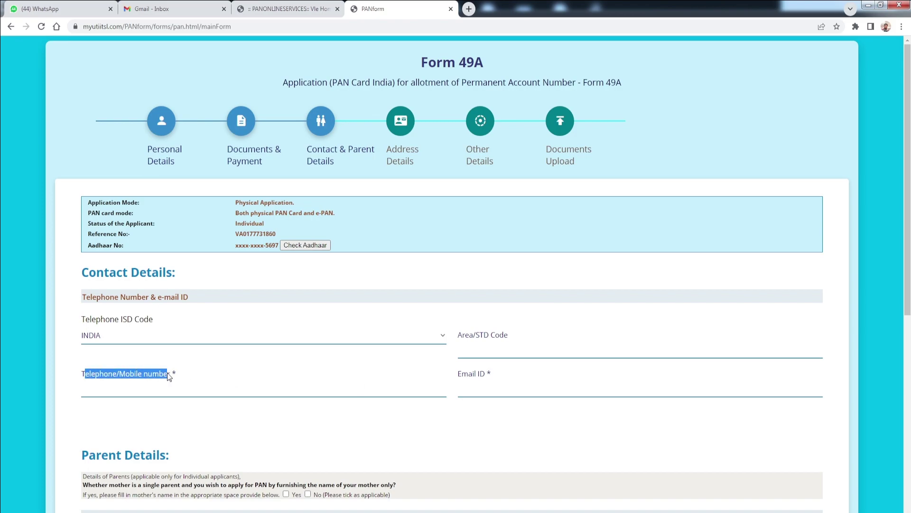
{"action": "left_click", "coordinate": [82, 377]}
{"action": "left_click_drag", "start_coordinate": [83, 377], "coordinate": [168, 378]}
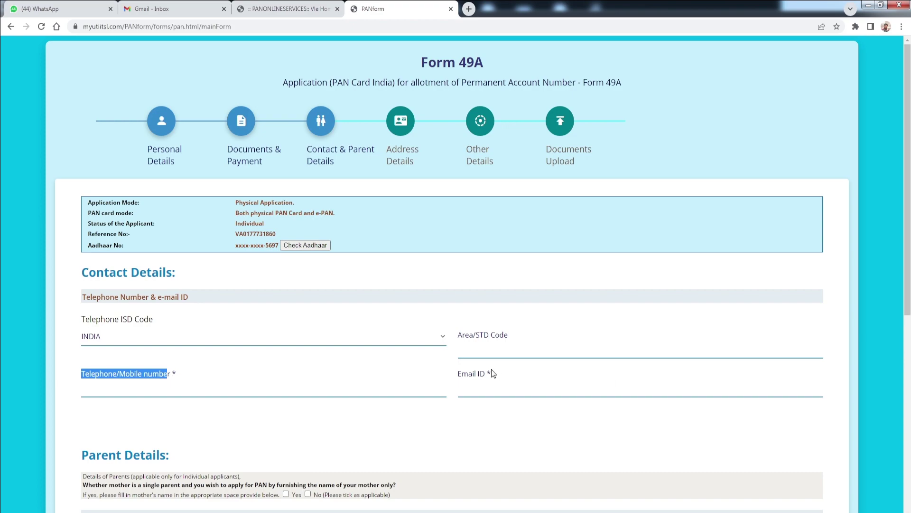
{"action": "left_click", "coordinate": [460, 375]}
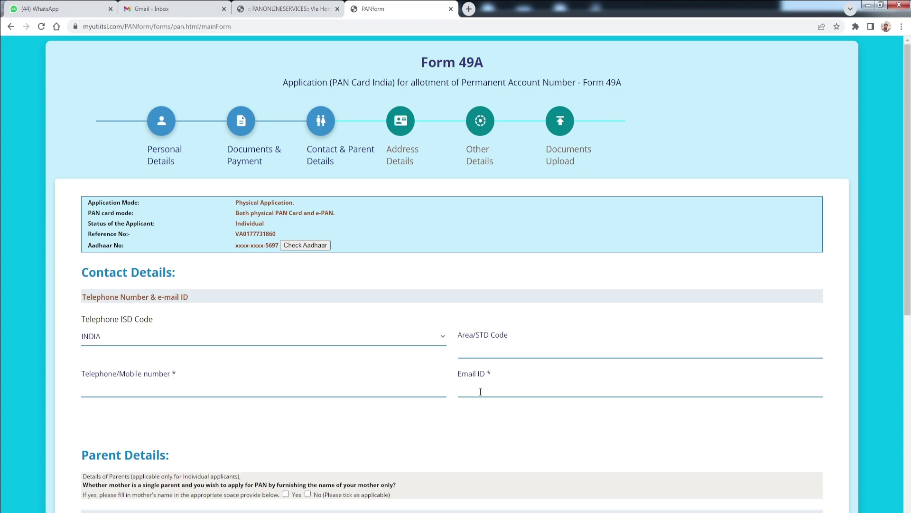
{"action": "scroll", "coordinate": [479, 274], "scroll_direction": "down", "scroll_amount": 4}
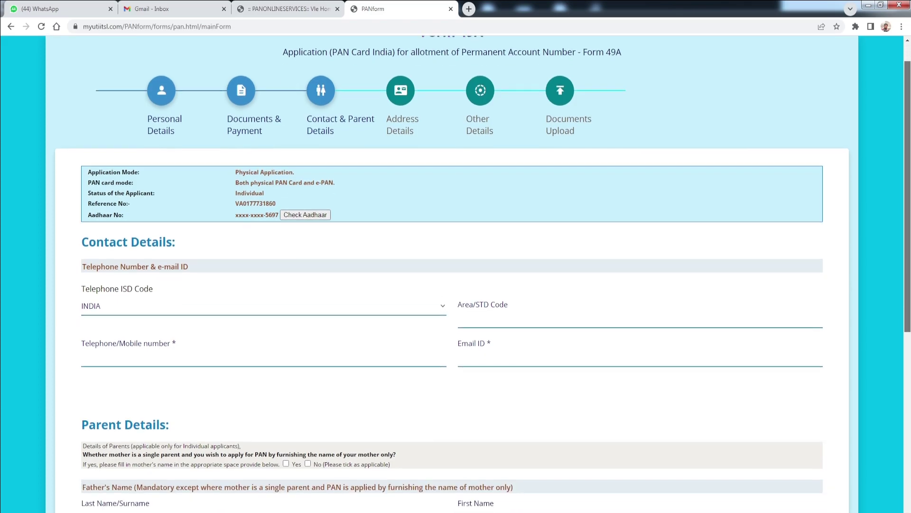
{"action": "scroll", "coordinate": [75, 159], "scroll_direction": "down", "scroll_amount": 3}
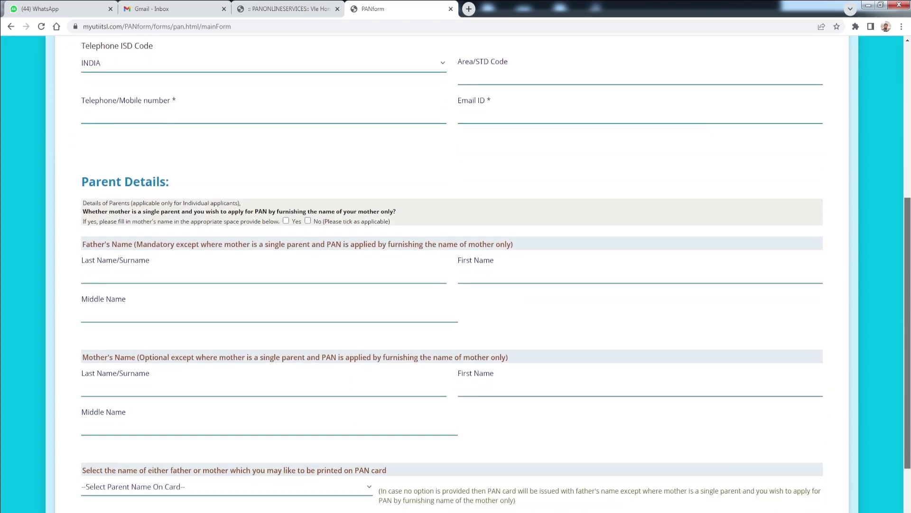
- Answer No to the single-mother question and enter the father's last name/surname
{"action": "left_click_drag", "start_coordinate": [87, 133], "coordinate": [159, 131]}
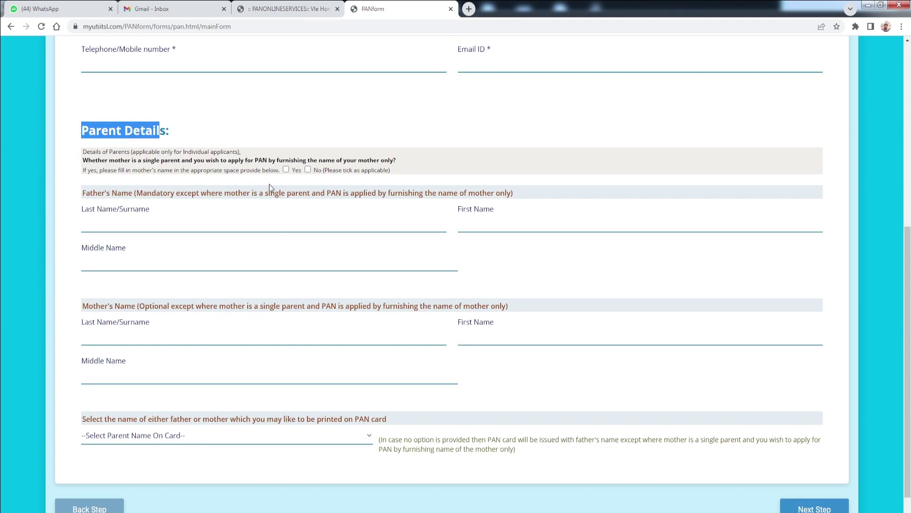
{"action": "left_click", "coordinate": [307, 170]}
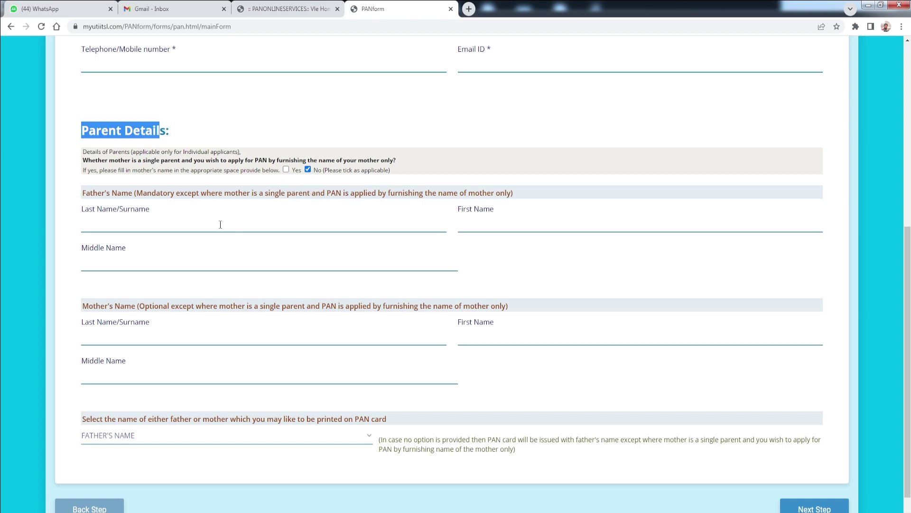
{"action": "double_click", "coordinate": [83, 194]}
{"action": "left_click_drag", "start_coordinate": [188, 193], "coordinate": [231, 193]}
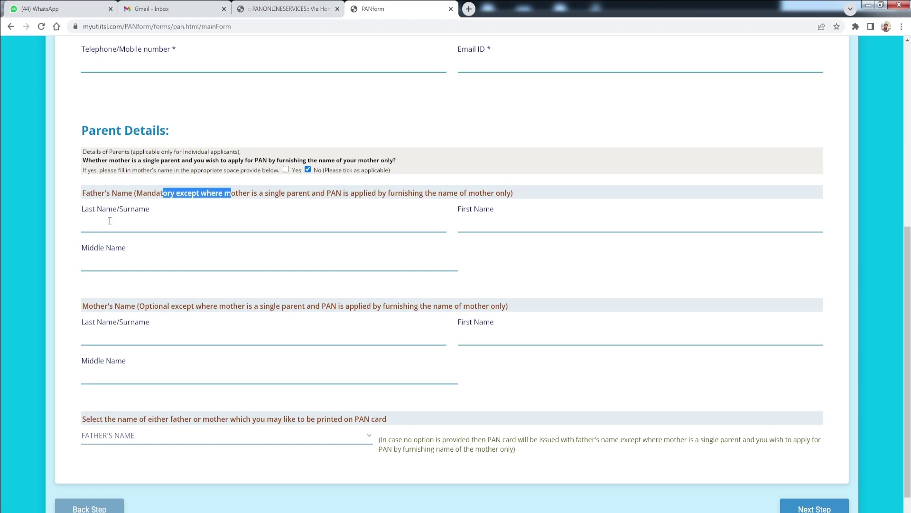
{"action": "left_click_drag", "start_coordinate": [79, 210], "coordinate": [142, 212]}
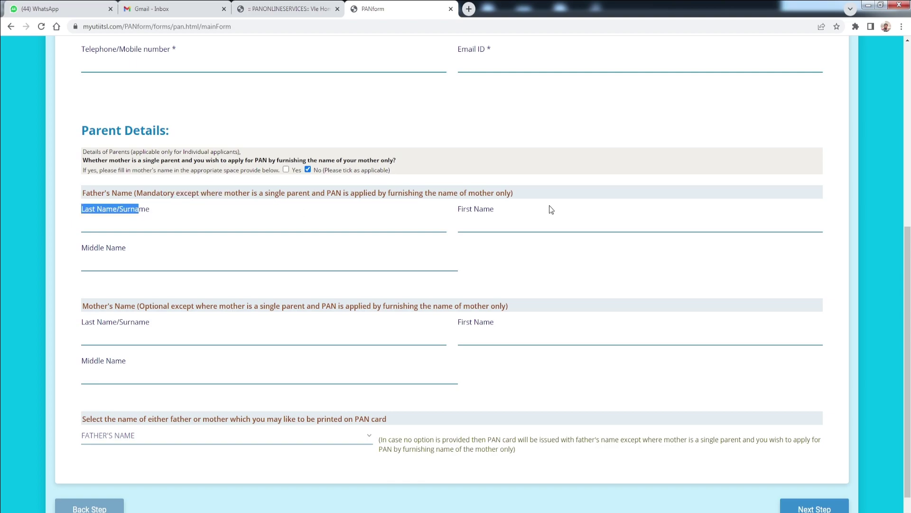
{"action": "left_click", "coordinate": [463, 212]}
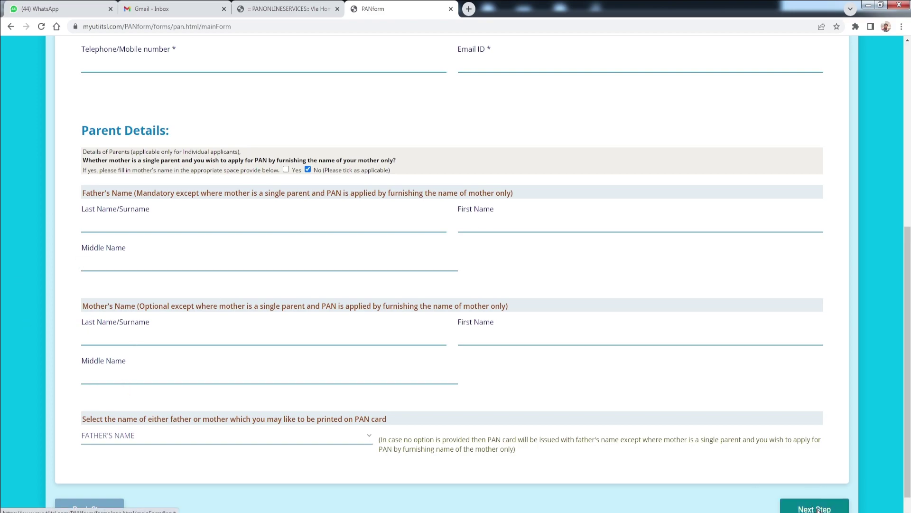
{"action": "scroll", "coordinate": [456, 275], "scroll_direction": "up", "scroll_amount": 2}
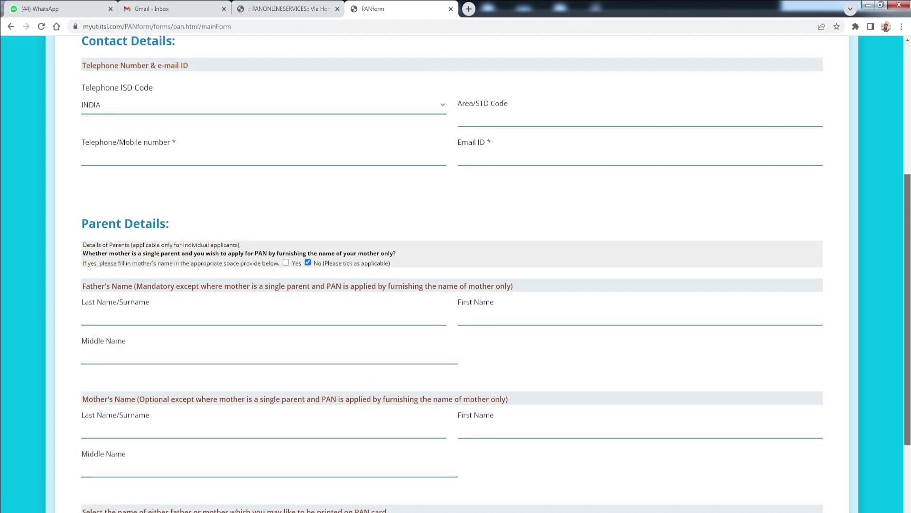
{"action": "scroll", "coordinate": [455, 276], "scroll_direction": "up", "scroll_amount": 2}
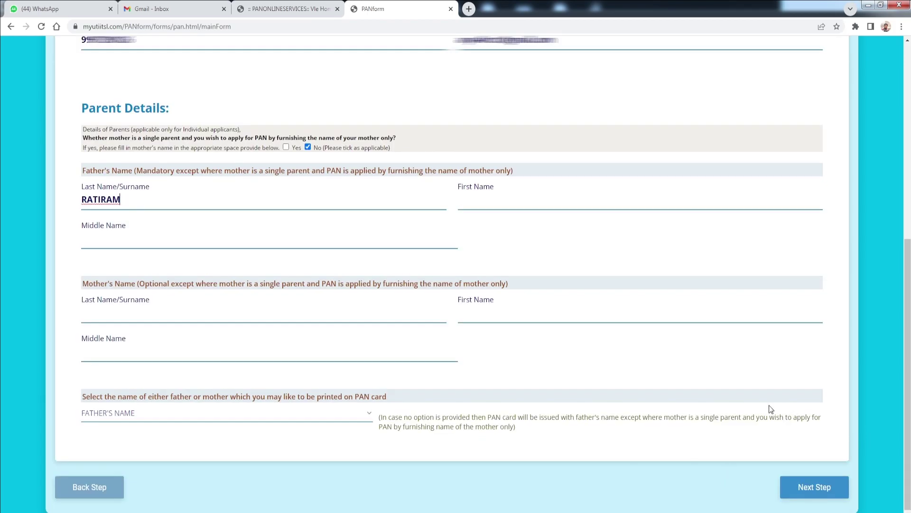
- Move to Address Details and fill in the residence and office address fields
{"action": "left_click", "coordinate": [817, 489]}
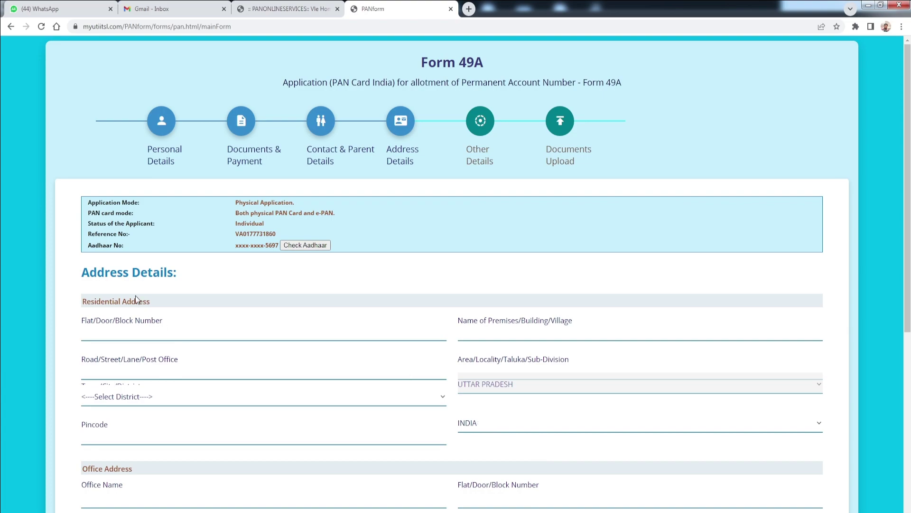
{"action": "left_click_drag", "start_coordinate": [85, 277], "coordinate": [187, 275]}
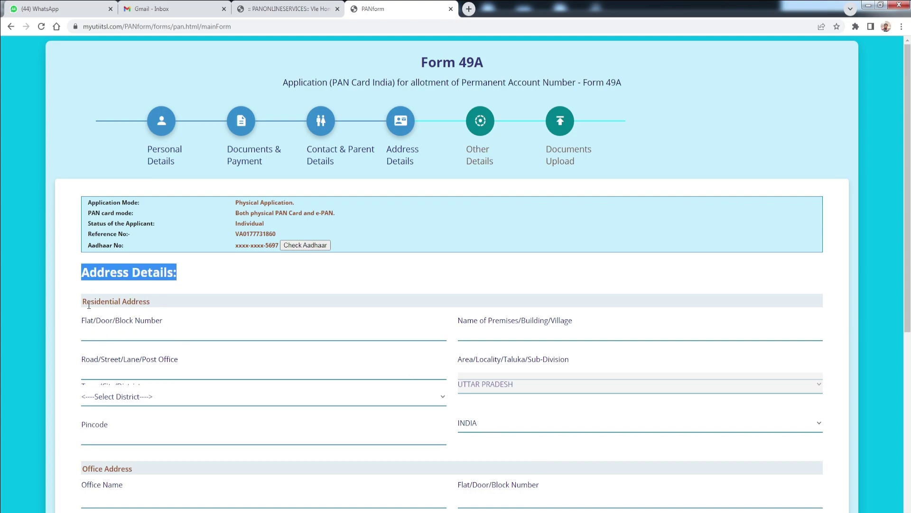
{"action": "left_click_drag", "start_coordinate": [85, 301], "coordinate": [136, 301]}
{"action": "scroll", "coordinate": [168, 318], "scroll_direction": "down", "scroll_amount": 2}
{"action": "scroll", "coordinate": [167, 318], "scroll_direction": "down", "scroll_amount": 3}
{"action": "left_click_drag", "start_coordinate": [82, 270], "coordinate": [152, 268]}
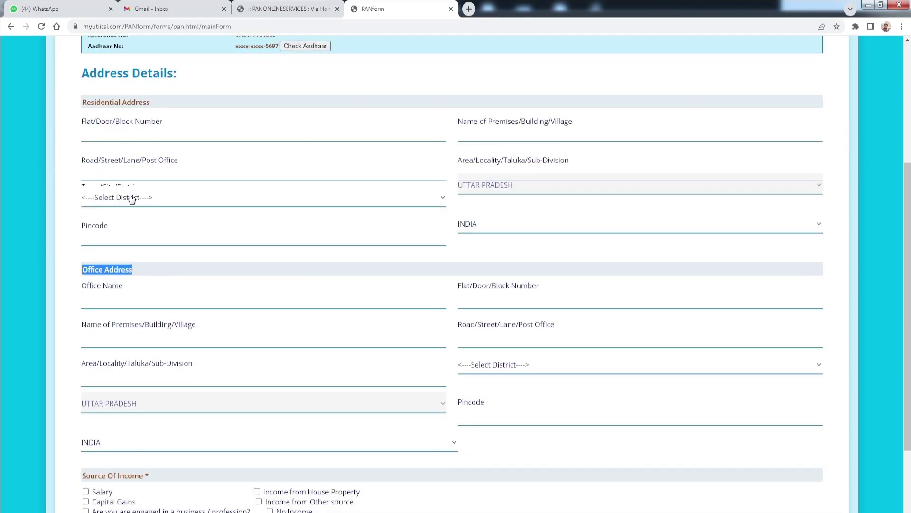
{"action": "left_click_drag", "start_coordinate": [83, 123], "coordinate": [172, 137]}
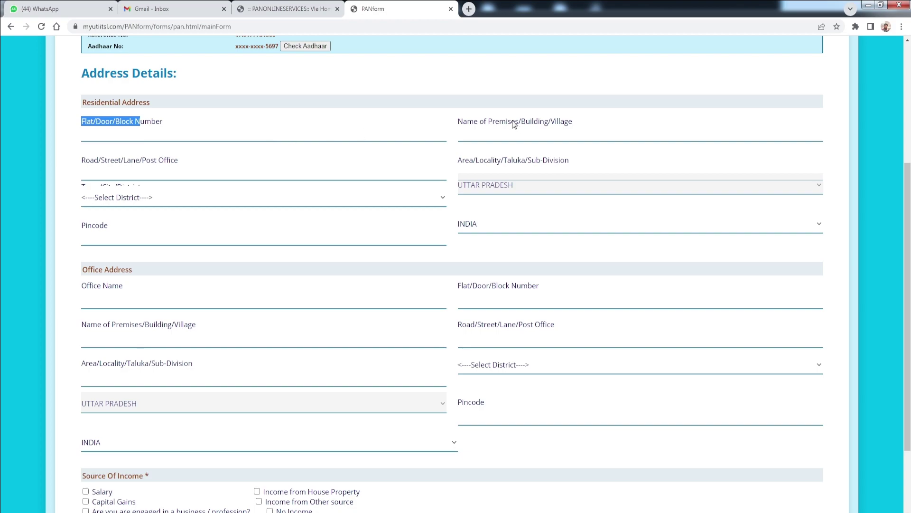
{"action": "left_click_drag", "start_coordinate": [463, 122], "coordinate": [546, 122]}
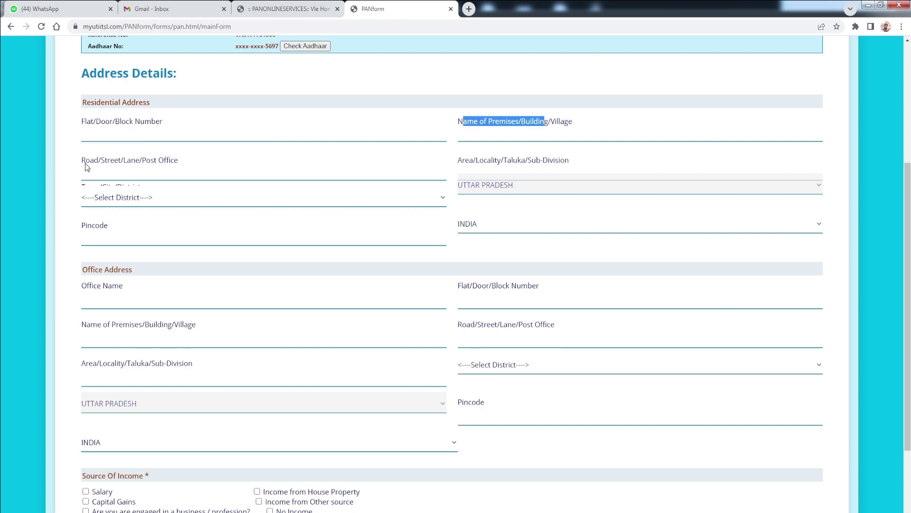
{"action": "left_click_drag", "start_coordinate": [86, 162], "coordinate": [212, 169]}
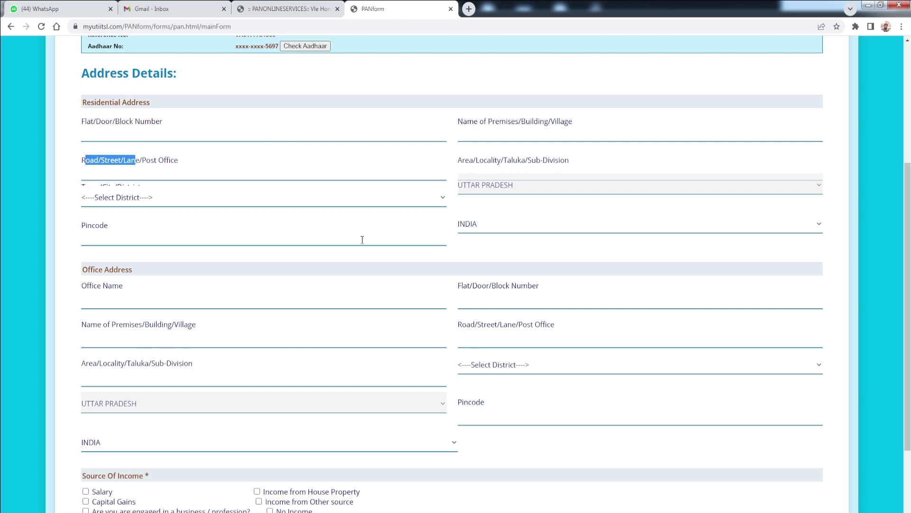
{"action": "scroll", "coordinate": [235, 426], "scroll_direction": "down", "scroll_amount": 3}
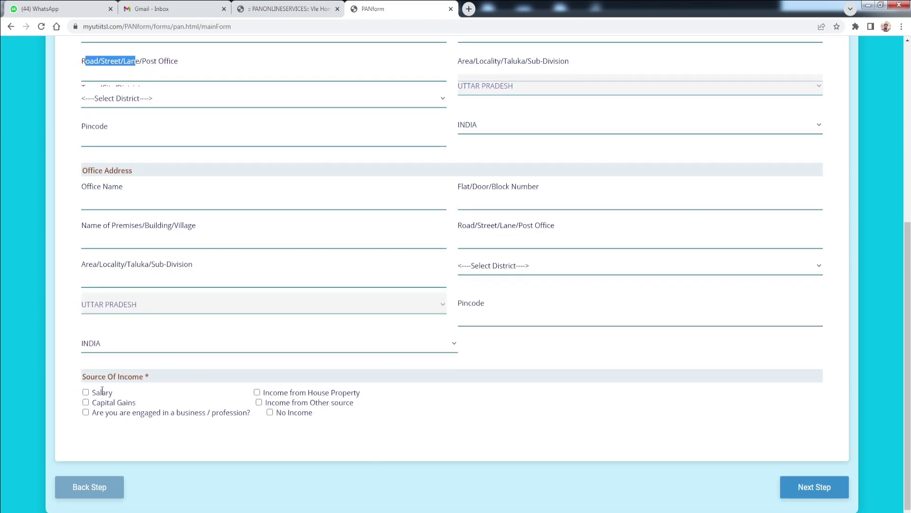
- Tick Income from Other source under Source Of Income
{"action": "left_click_drag", "start_coordinate": [132, 377], "coordinate": [171, 374]}
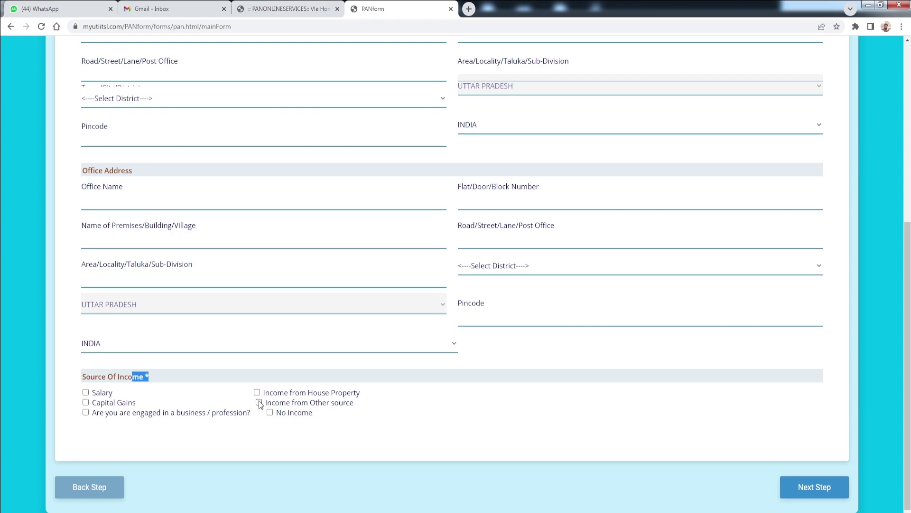
{"action": "left_click_drag", "start_coordinate": [264, 403], "coordinate": [352, 402]}
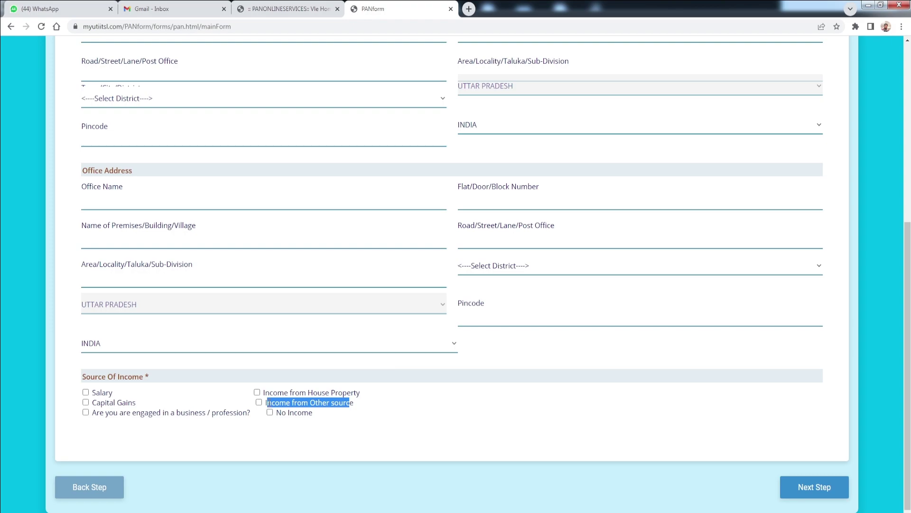
{"action": "left_click_drag", "start_coordinate": [266, 403], "coordinate": [349, 414]}
{"action": "scroll", "coordinate": [875, 426], "scroll_direction": "up", "scroll_amount": 1}
{"action": "scroll", "coordinate": [874, 426], "scroll_direction": "up", "scroll_amount": 3}
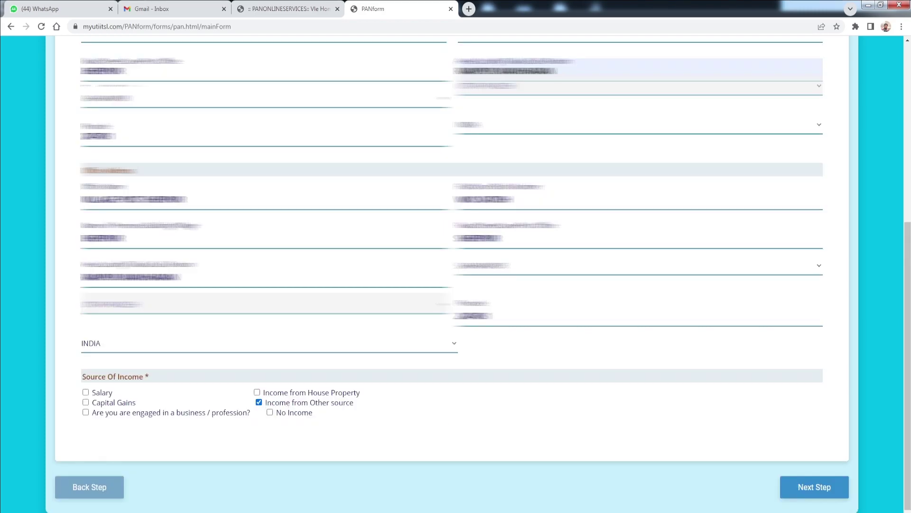
- Advance to the Other Details step and accept the AO Code message
{"action": "left_click", "coordinate": [818, 489]}
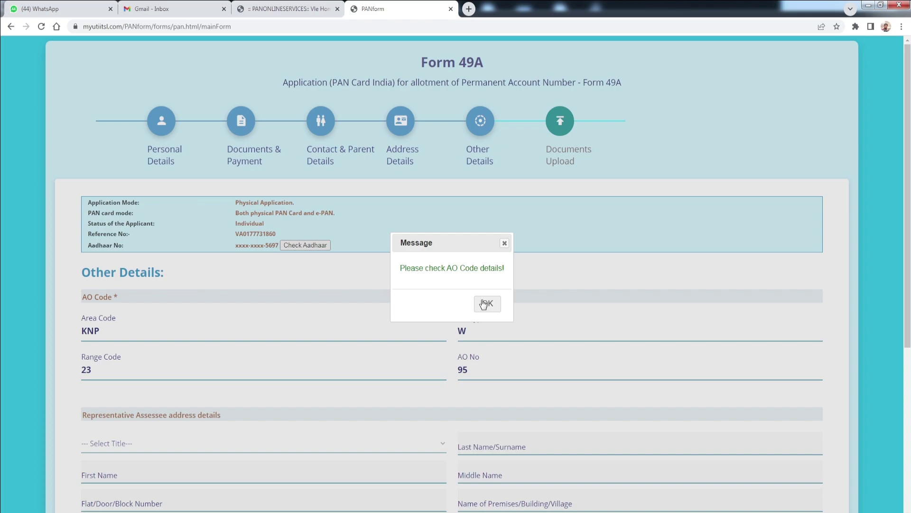
{"action": "left_click", "coordinate": [484, 307]}
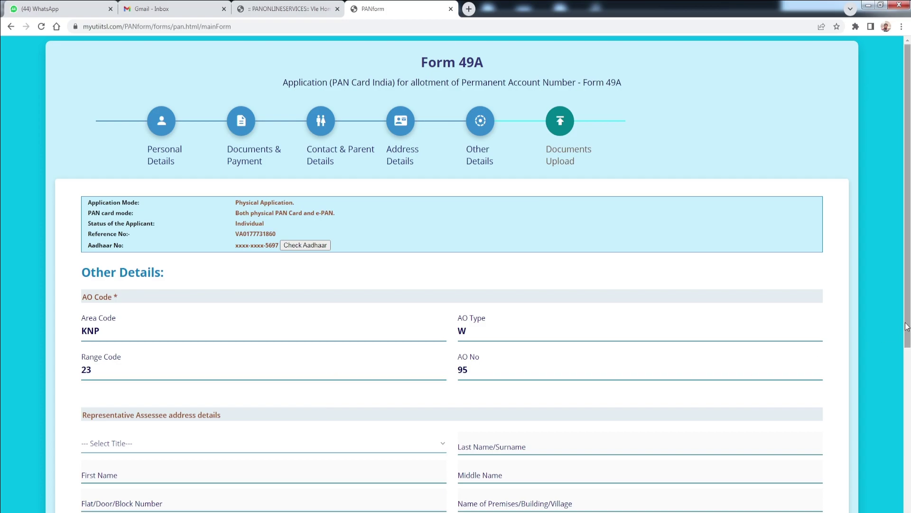
{"action": "scroll", "coordinate": [456, 274], "scroll_direction": "down", "scroll_amount": 5}
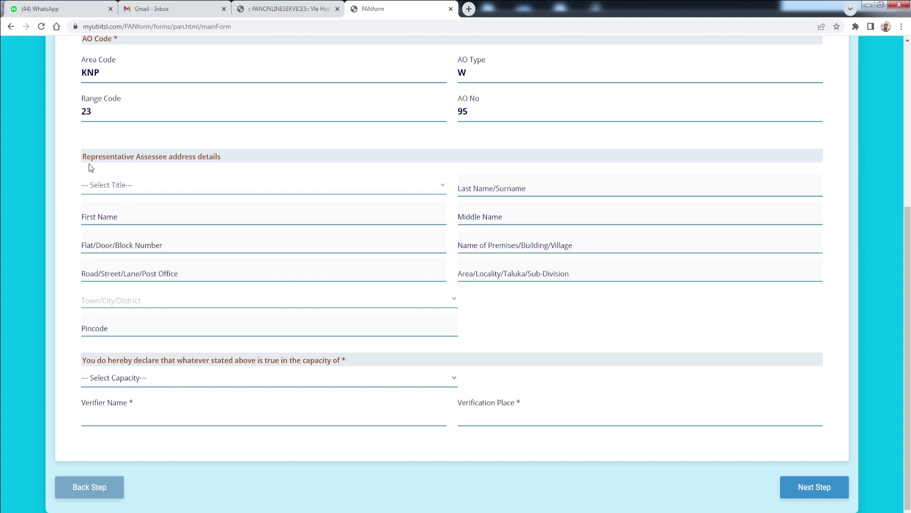
{"action": "left_click_drag", "start_coordinate": [82, 158], "coordinate": [227, 159]}
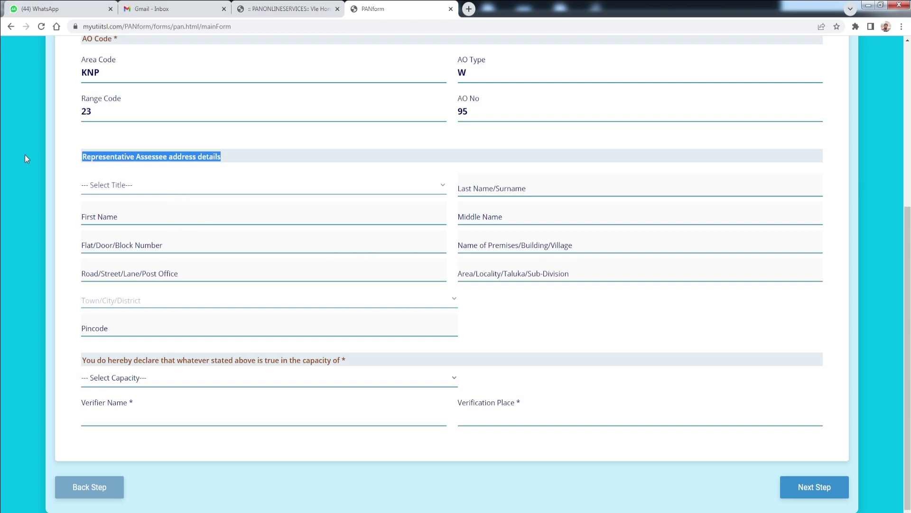
{"action": "left_click", "coordinate": [83, 361]}
- Declare in the HIMSELF/HERSELF capacity with SAHARANPUR as the verification place
{"action": "left_click_drag", "start_coordinate": [83, 361], "coordinate": [114, 364]}
{"action": "left_click_drag", "start_coordinate": [159, 369], "coordinate": [317, 369]}
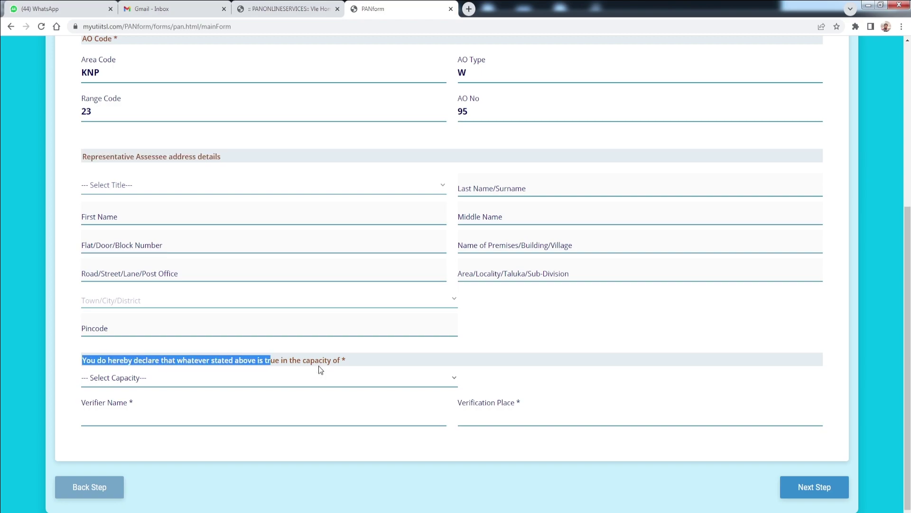
{"action": "left_click", "coordinate": [148, 378]}
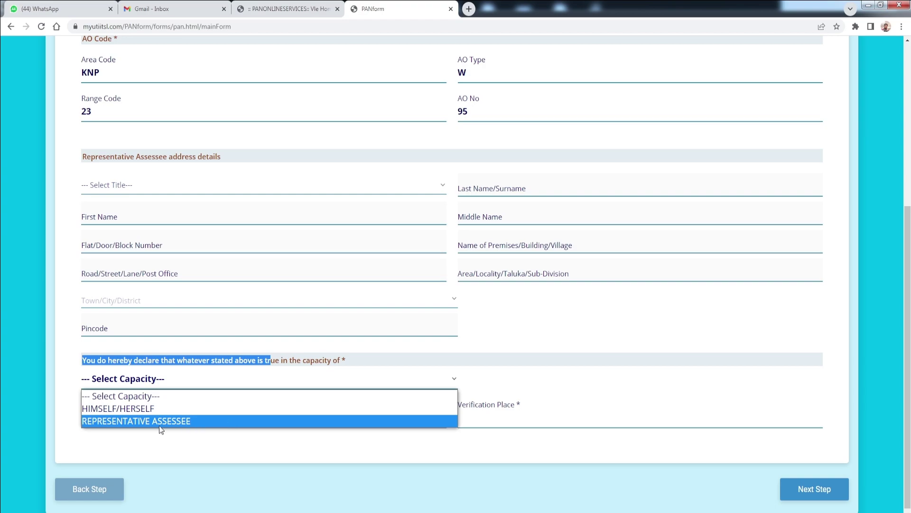
{"action": "left_click", "coordinate": [136, 411]}
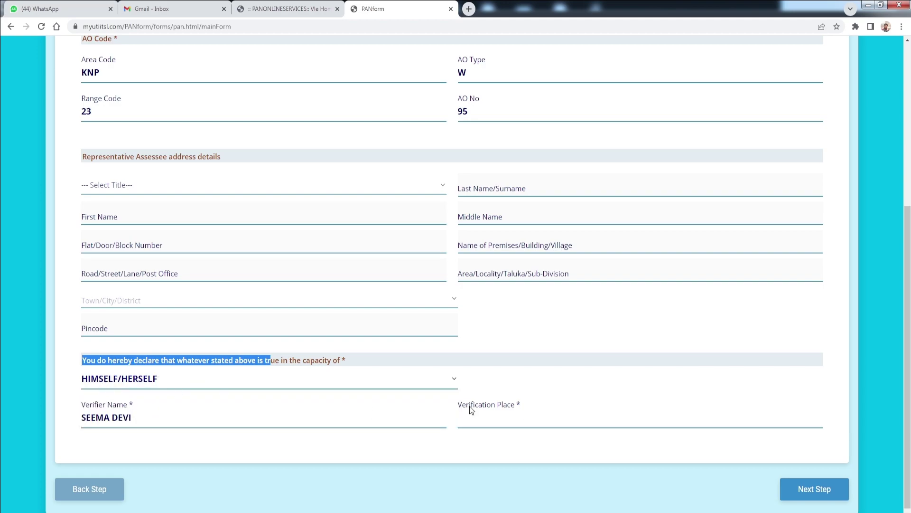
{"action": "left_click_drag", "start_coordinate": [461, 404], "coordinate": [522, 406]}
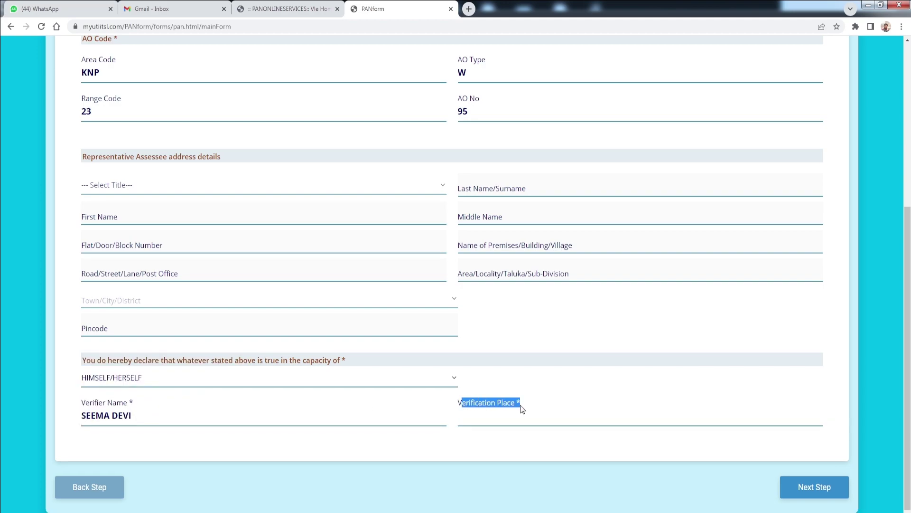
{"action": "left_click", "coordinate": [468, 413]}
{"action": "type", "text": "SAHARANPUR"}
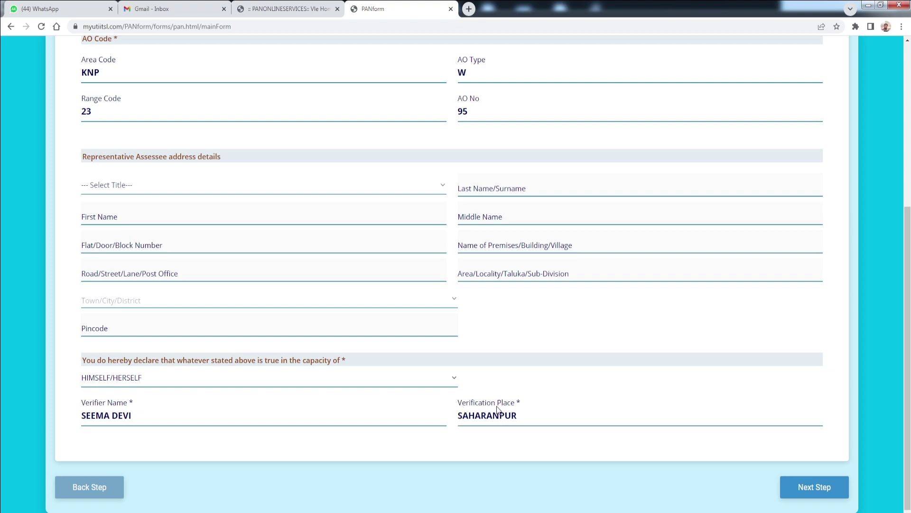
- Proceed to Documents Upload and review the photo specs: 213 X 213 pixels, 30 kb
{"action": "left_click", "coordinate": [814, 487]}
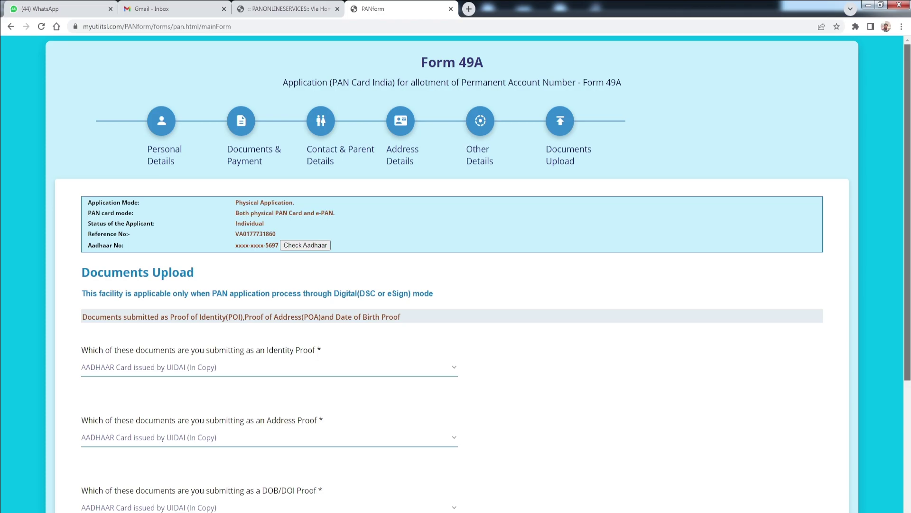
{"action": "scroll", "coordinate": [478, 274], "scroll_direction": "down", "scroll_amount": 2}
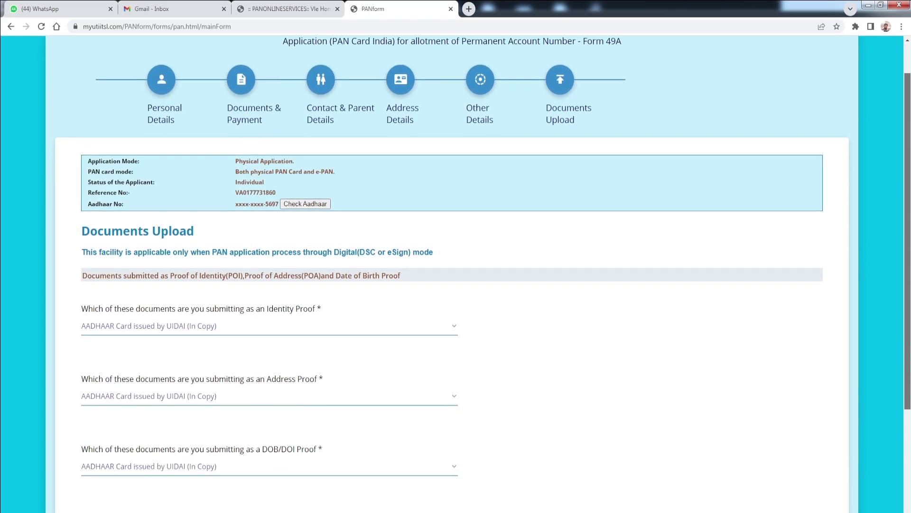
{"action": "scroll", "coordinate": [466, 378], "scroll_direction": "down", "scroll_amount": 2}
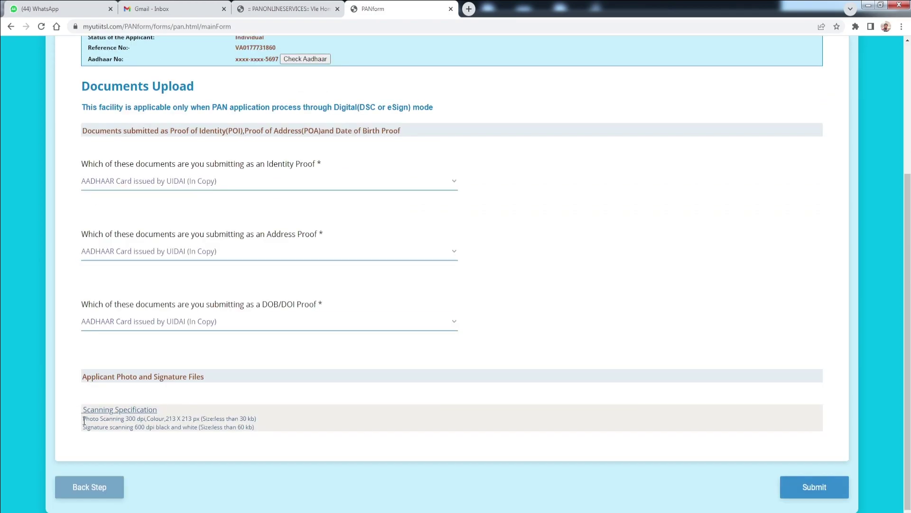
{"action": "left_click_drag", "start_coordinate": [83, 420], "coordinate": [138, 420]}
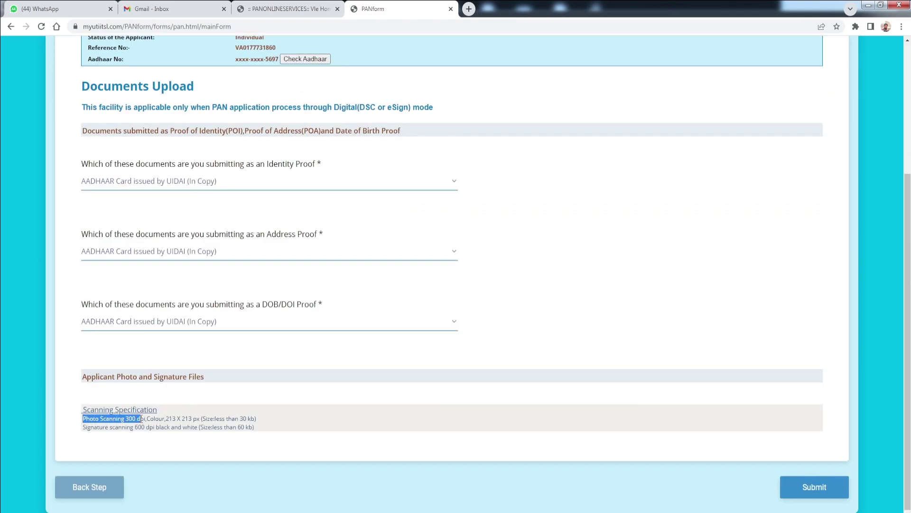
{"action": "left_click_drag", "start_coordinate": [144, 419], "coordinate": [141, 415]}
{"action": "left_click_drag", "start_coordinate": [220, 419], "coordinate": [251, 418]}
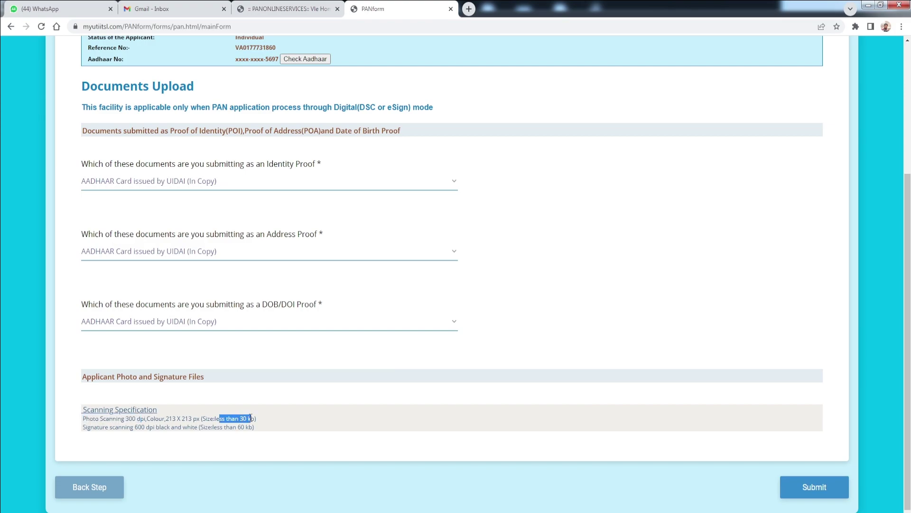
{"action": "left_click_drag", "start_coordinate": [165, 419], "coordinate": [193, 419]}
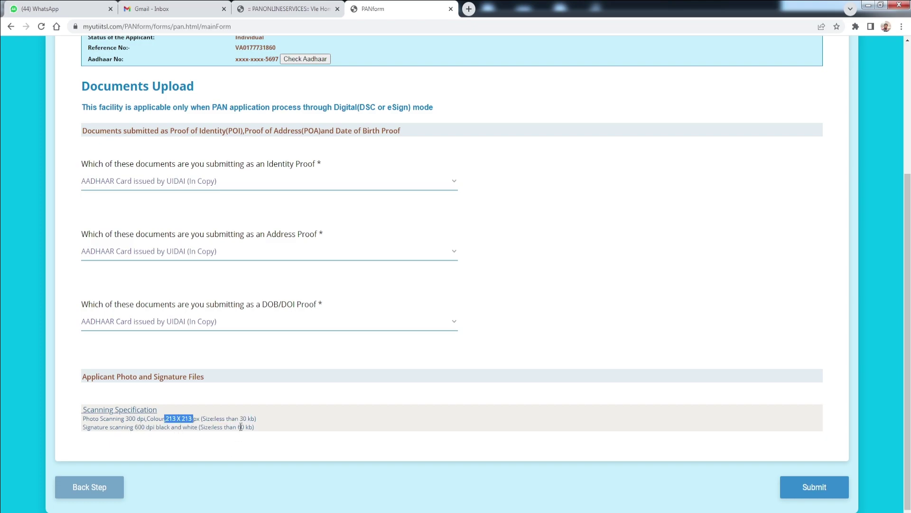
- Check the signature specs of 600 dpi and 60 kb, and the photo's 300 dpi
{"action": "left_click_drag", "start_coordinate": [241, 427], "coordinate": [256, 427]}
{"action": "mouse_move", "coordinate": [136, 427]}
{"action": "left_mouse_down"}
{"action": "mouse_move", "coordinate": [165, 427]}
{"action": "mouse_move", "coordinate": [155, 427]}
{"action": "left_mouse_up"}
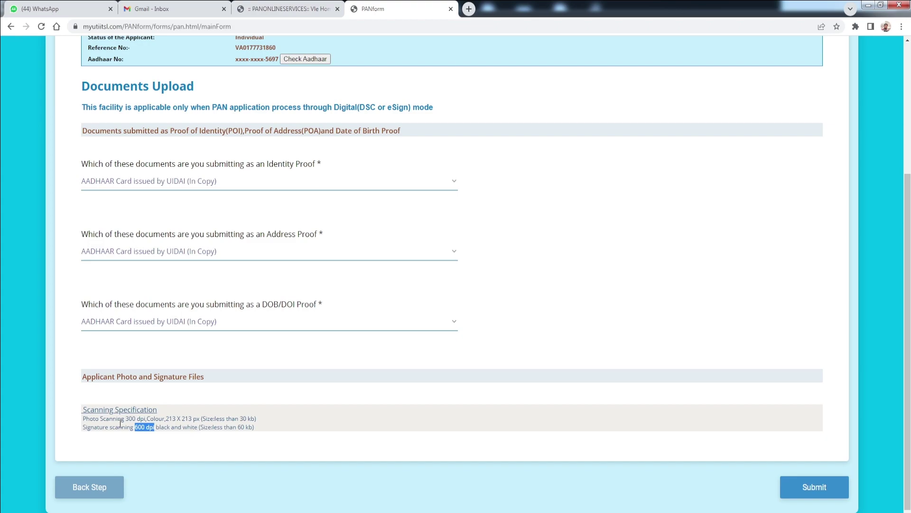
{"action": "left_click_drag", "start_coordinate": [125, 418], "coordinate": [137, 418]}
{"action": "left_click", "coordinate": [126, 419]}
{"action": "left_click_drag", "start_coordinate": [124, 419], "coordinate": [243, 419]}
{"action": "left_click_drag", "start_coordinate": [134, 427], "coordinate": [144, 428]}
{"action": "left_click_drag", "start_coordinate": [237, 427], "coordinate": [247, 429]}
{"action": "left_click", "coordinate": [818, 493]}
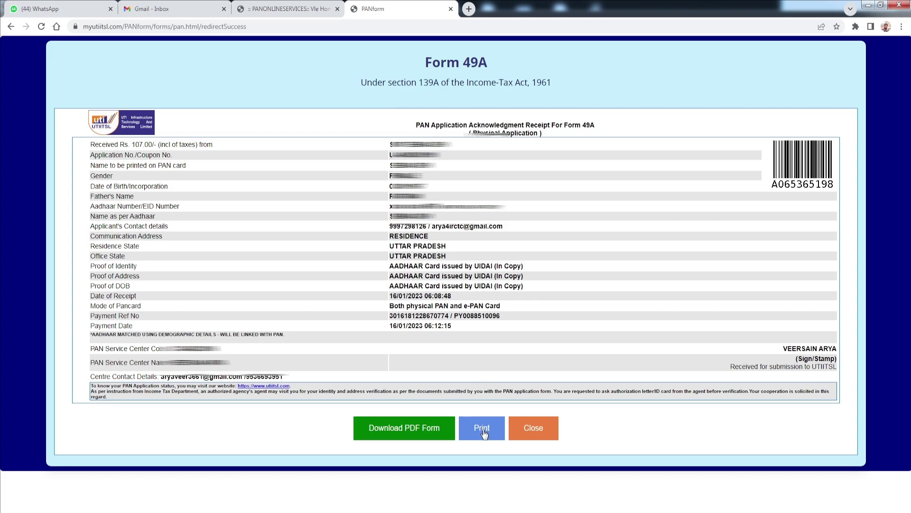
{"action": "left_click", "coordinate": [409, 428]}
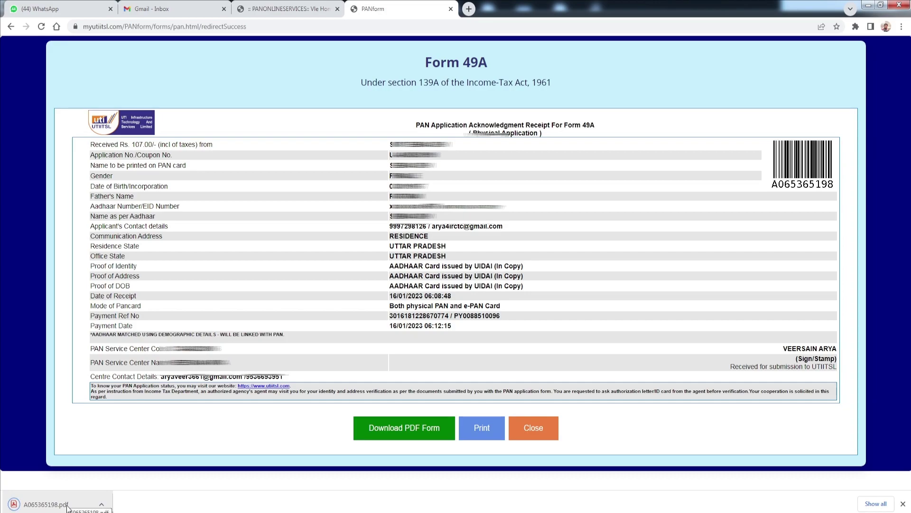
{"action": "left_click", "coordinate": [67, 504]}
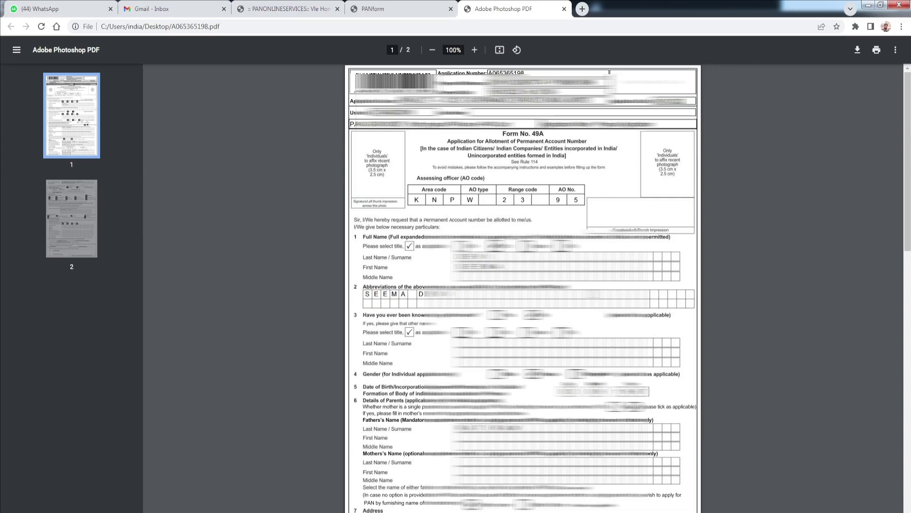
- Scroll through both pages of the Form 49A PDF, then return to the PANform receipt tab
{"action": "scroll", "coordinate": [587, 480], "scroll_direction": "down", "scroll_amount": 12}
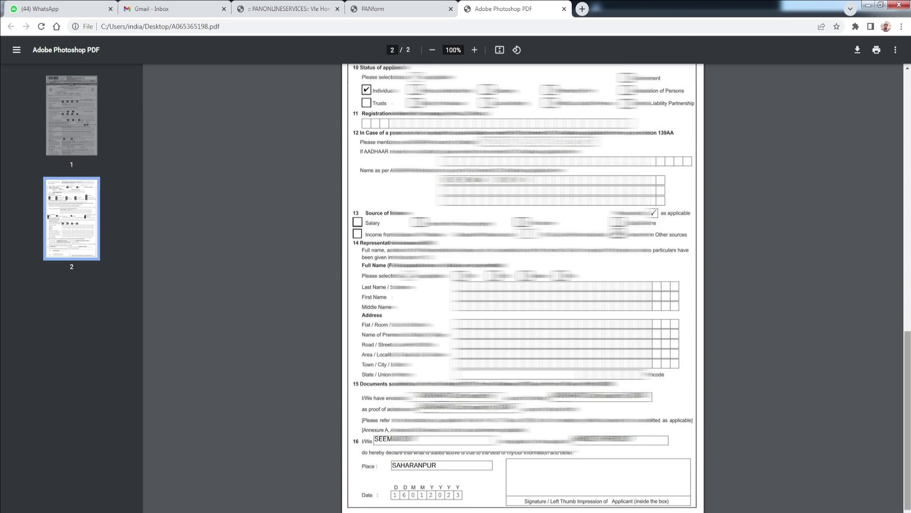
{"action": "left_click_drag", "start_coordinate": [907, 446], "coordinate": [907, 161]}
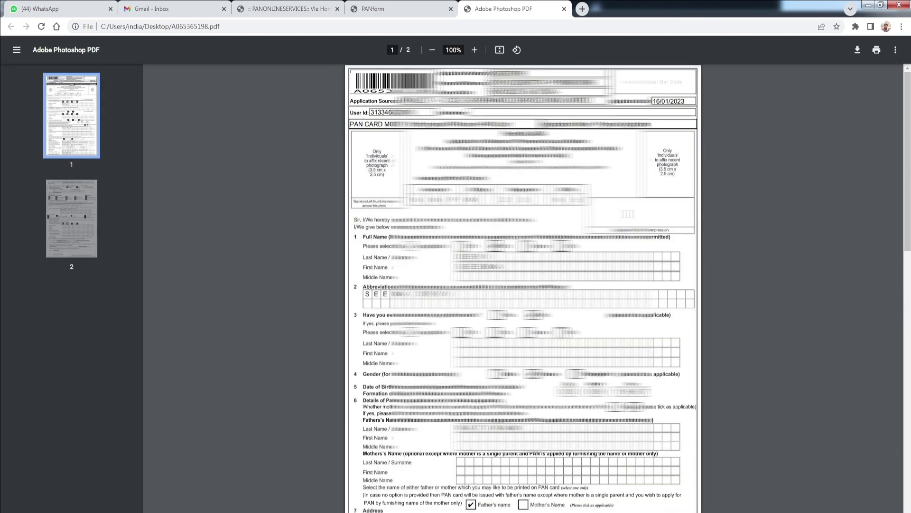
{"action": "left_click", "coordinate": [414, 9]}
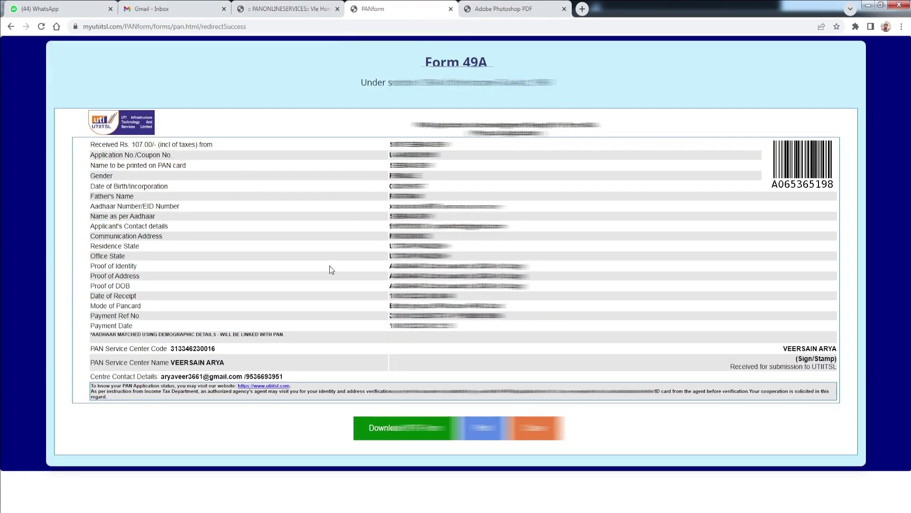
- Return to the PANONLINESERVICES home tab and choose Apply New PAN > Upload Document
{"action": "left_click", "coordinate": [290, 9]}
{"action": "mouse_move", "coordinate": [295, 114]}
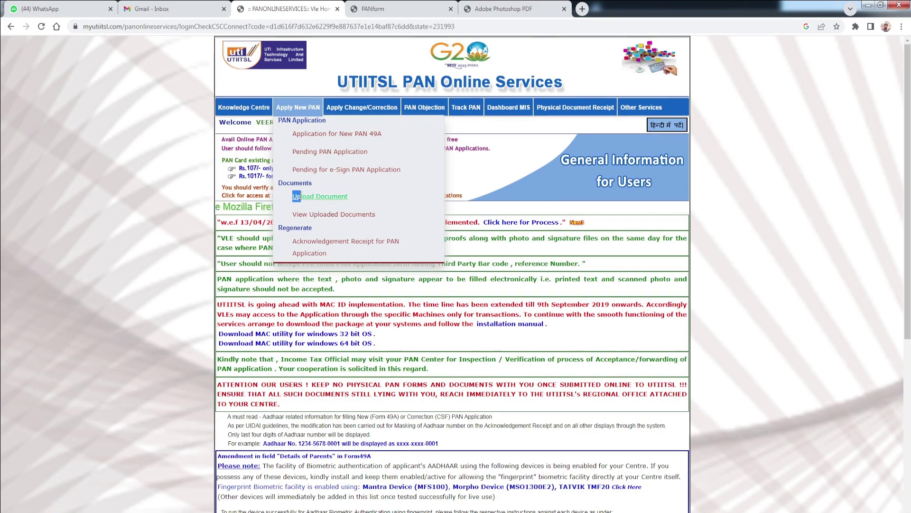
{"action": "left_click", "coordinate": [330, 201]}
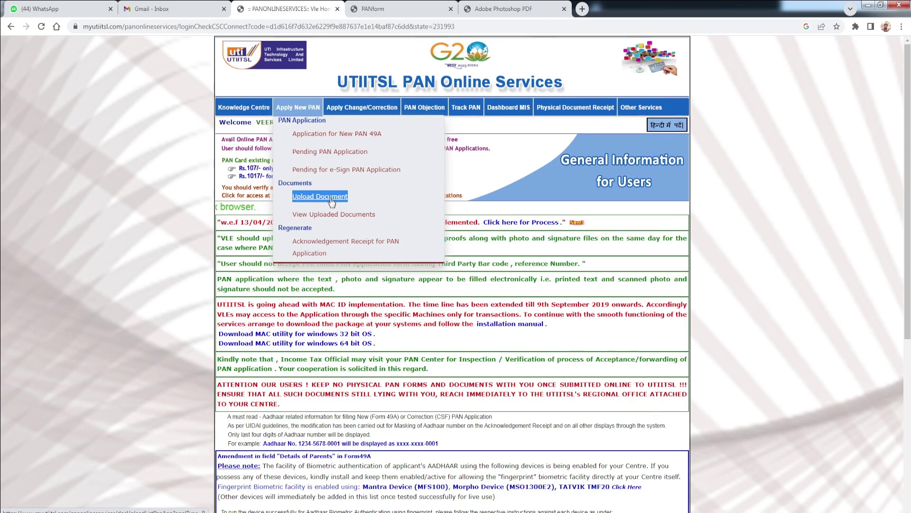